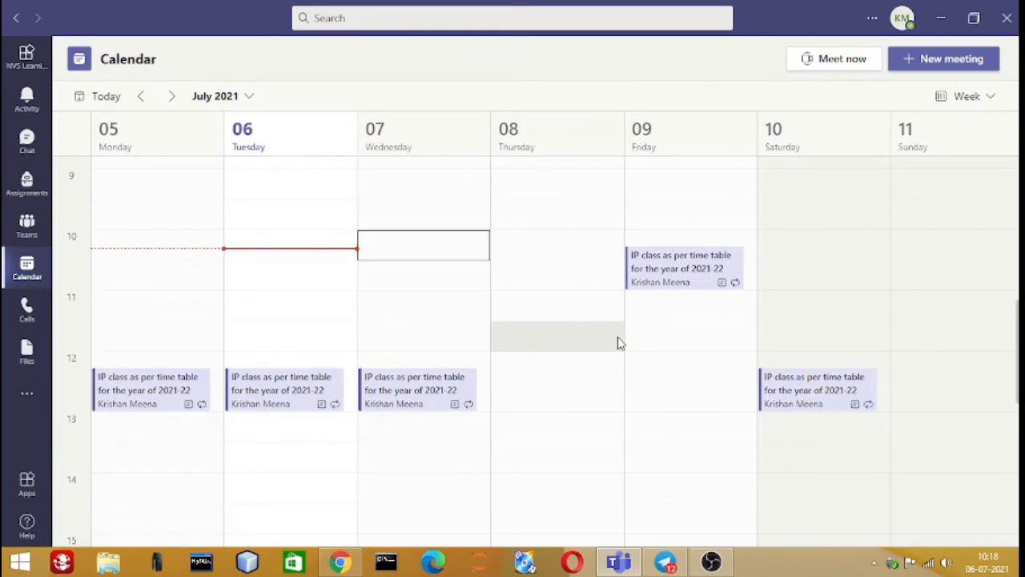
Step: Browse the weekly calendar forward from the current week to the week of 26 July 2021 to review the scheduled IP classes
key(Right)
key(Right)
key(Right)
key(Right)
key(Right)
key(Right)
key(Right)
key(Right)
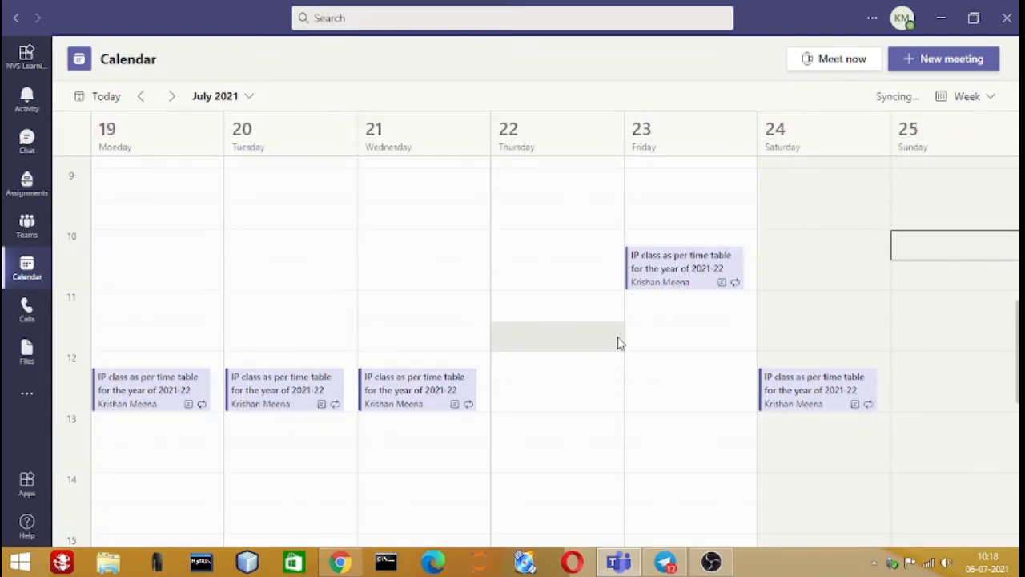
key(Right)
key(Right)
key(Right)
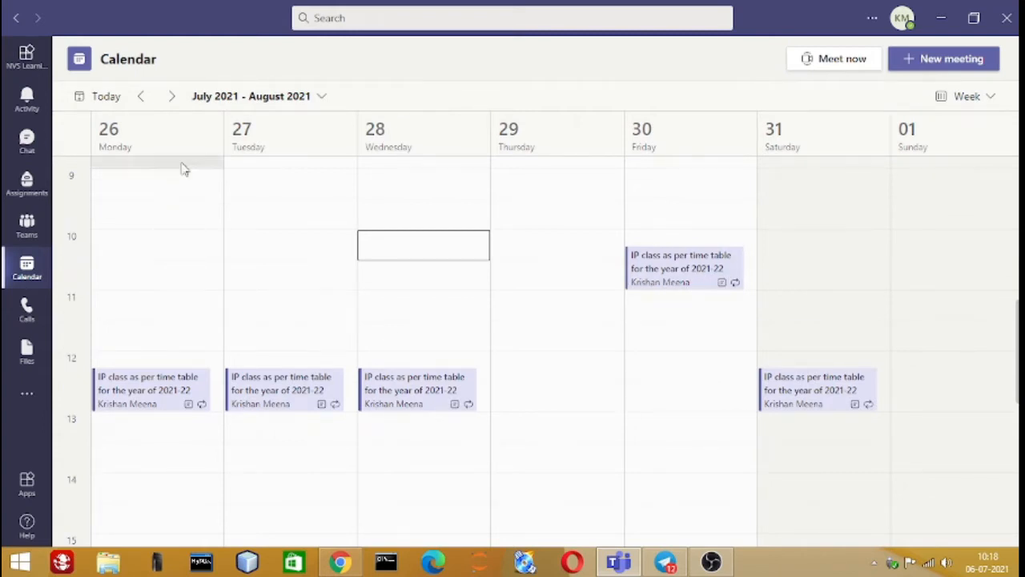
Step: Jump to the week of 19 November 2021 to check the recurring IP classes
click(321, 96)
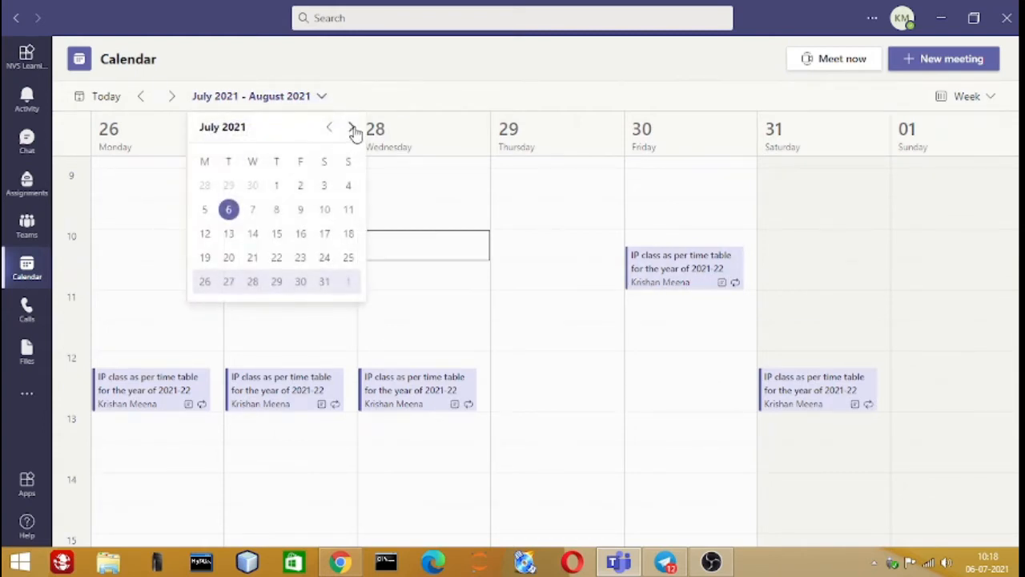
click(352, 128)
click(351, 128)
click(351, 128)
click(352, 128)
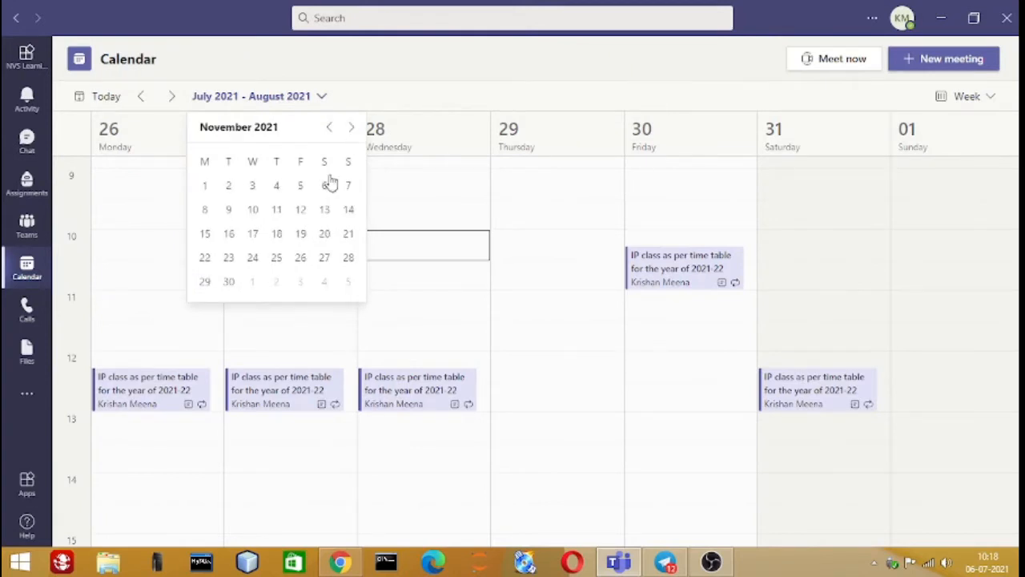
click(303, 235)
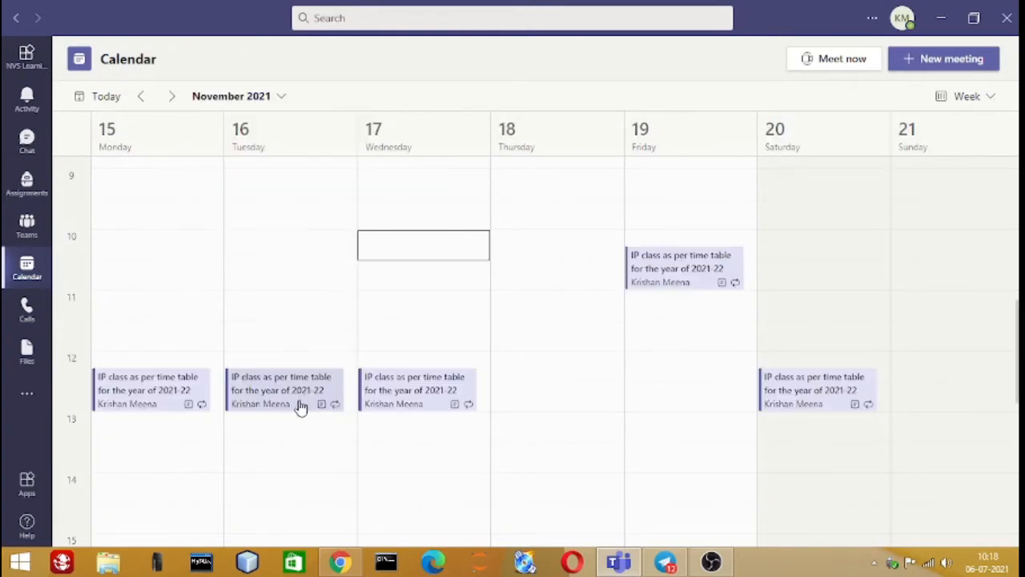
Step: Show the week of 30 December 2021 to check the recurring IP classes there
click(280, 96)
click(352, 128)
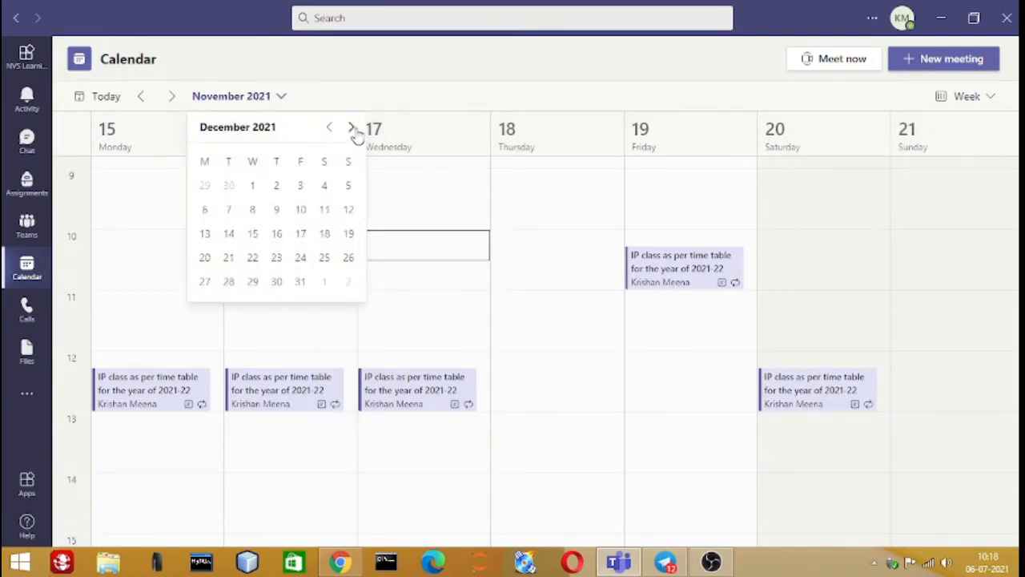
click(276, 283)
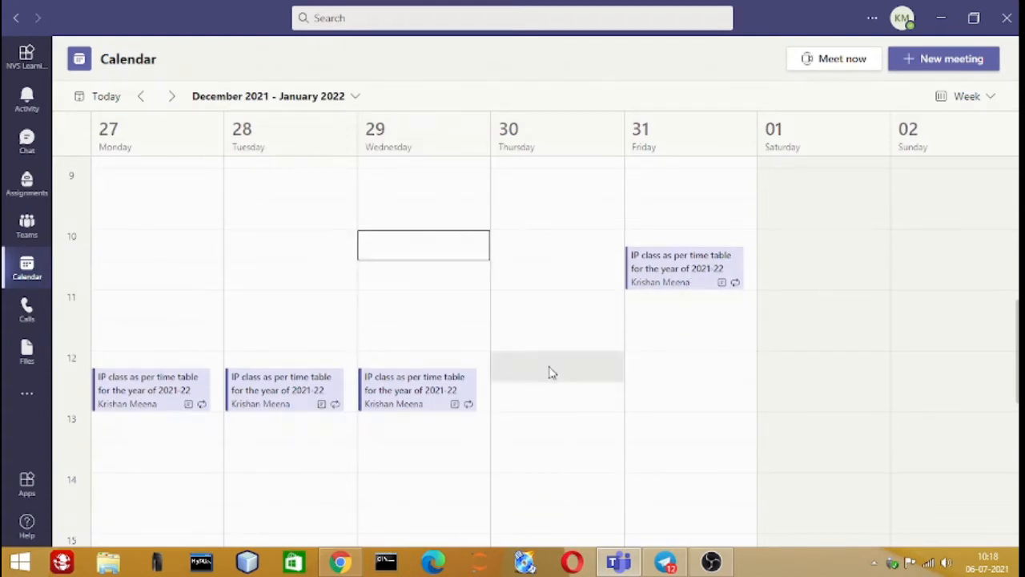
Step: Return the calendar to the week of 6 July 2021
click(355, 97)
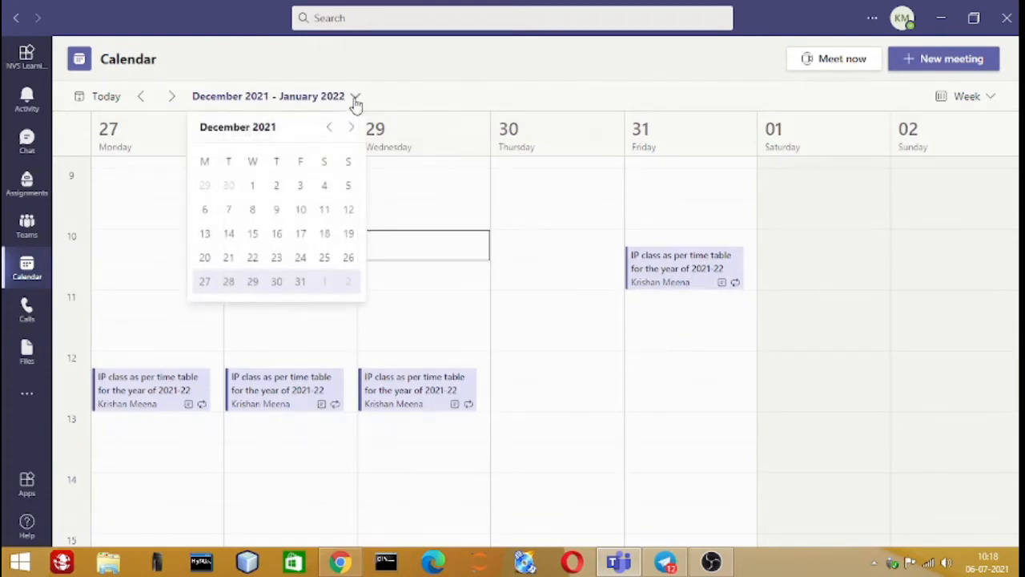
click(328, 128)
click(329, 128)
click(329, 128)
click(329, 128)
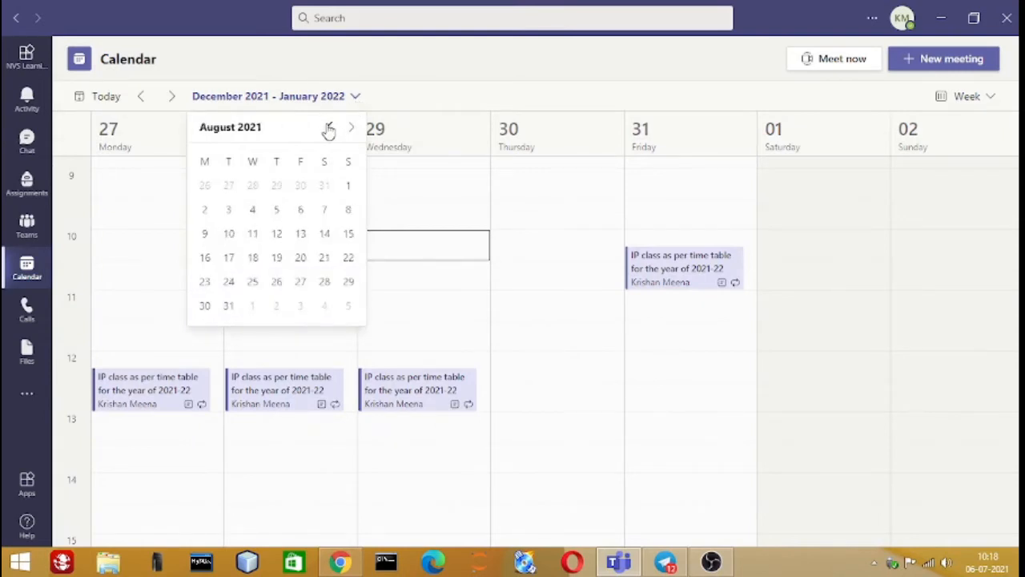
click(328, 128)
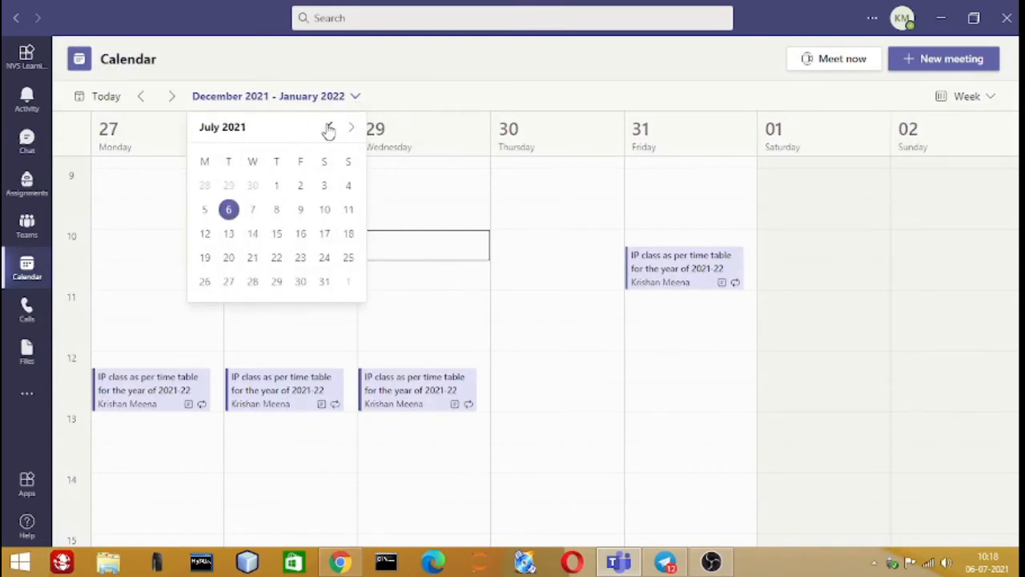
click(230, 211)
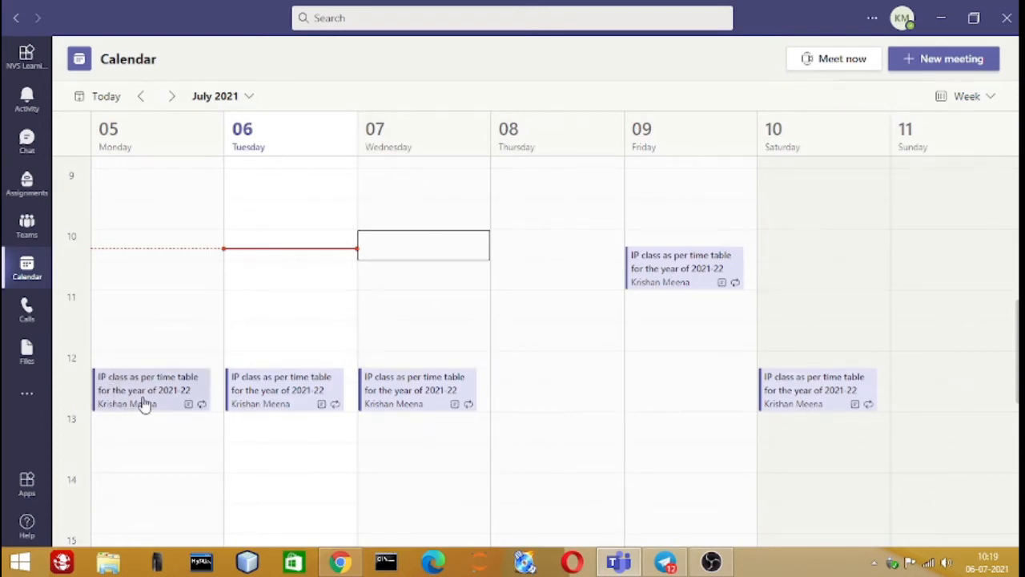
Step: Open the image time table 2021-22.png from the desktop and enlarge it to read the class periods and timings
click(940, 22)
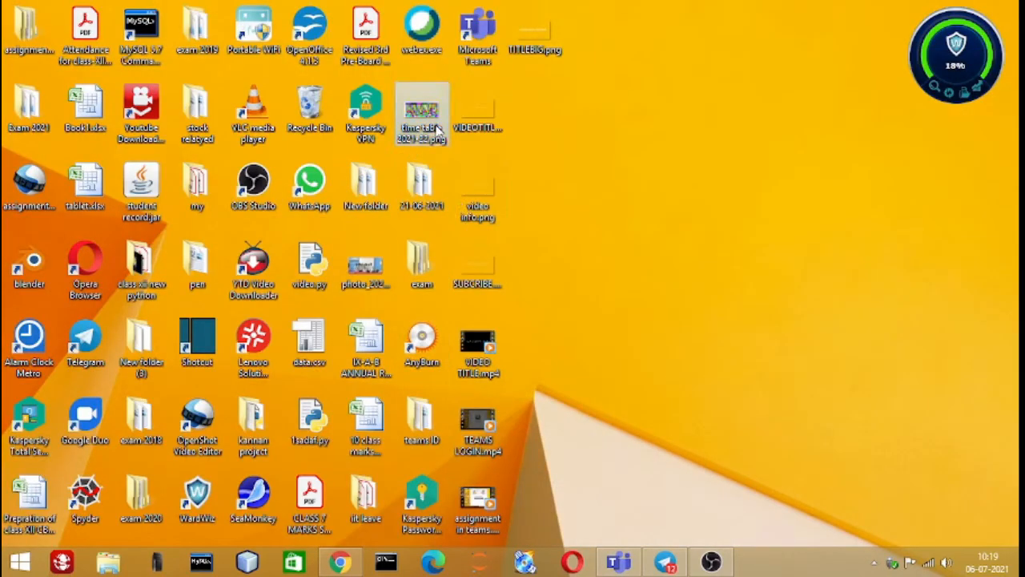
click(619, 561)
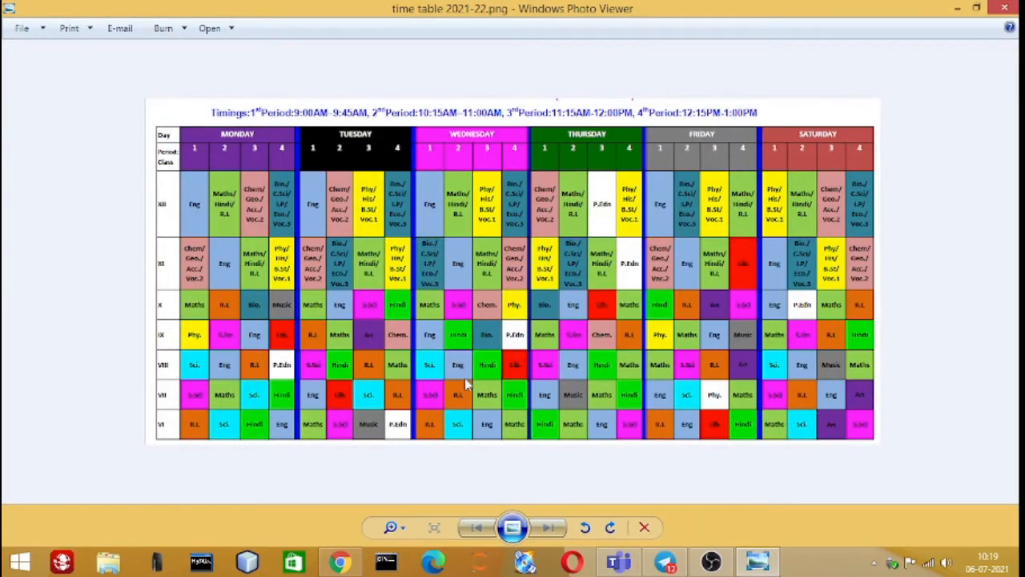
scroll(253, 335, up, 1)
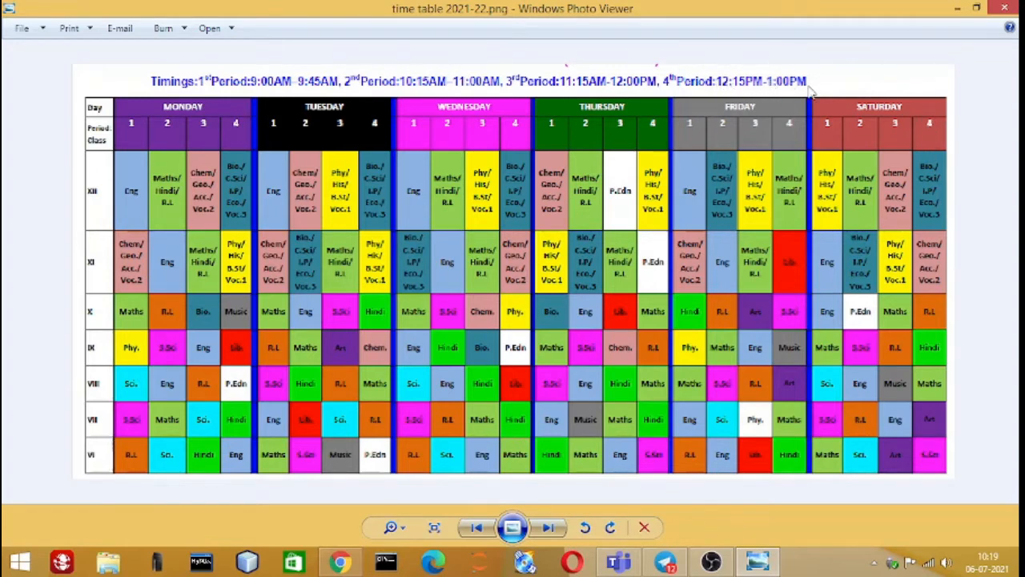
Step: Switch back to Microsoft Teams and cancel the whole series of the IP class shown on Monday 5 July
click(618, 561)
right_click(160, 399)
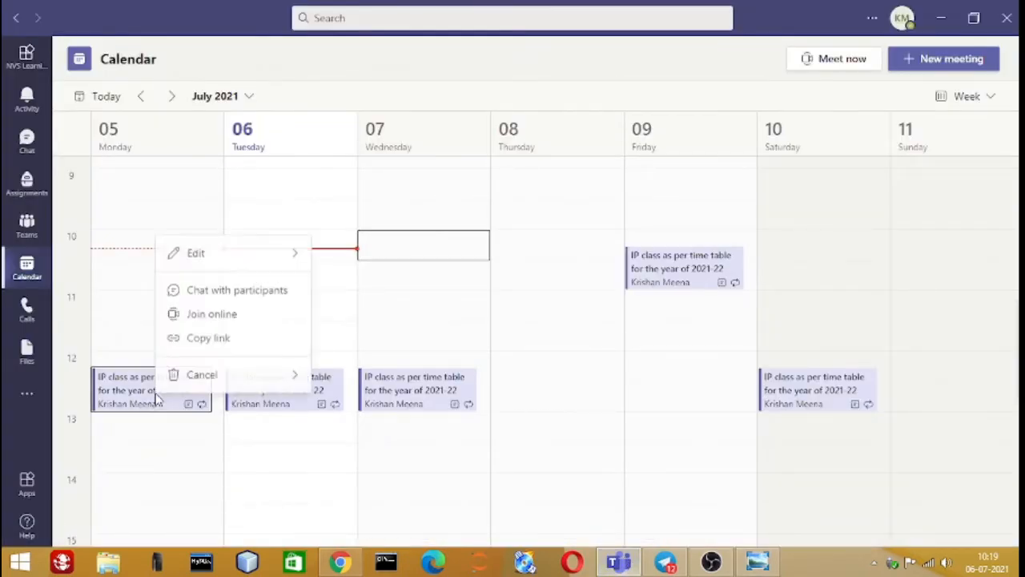
mouse_move(218, 382)
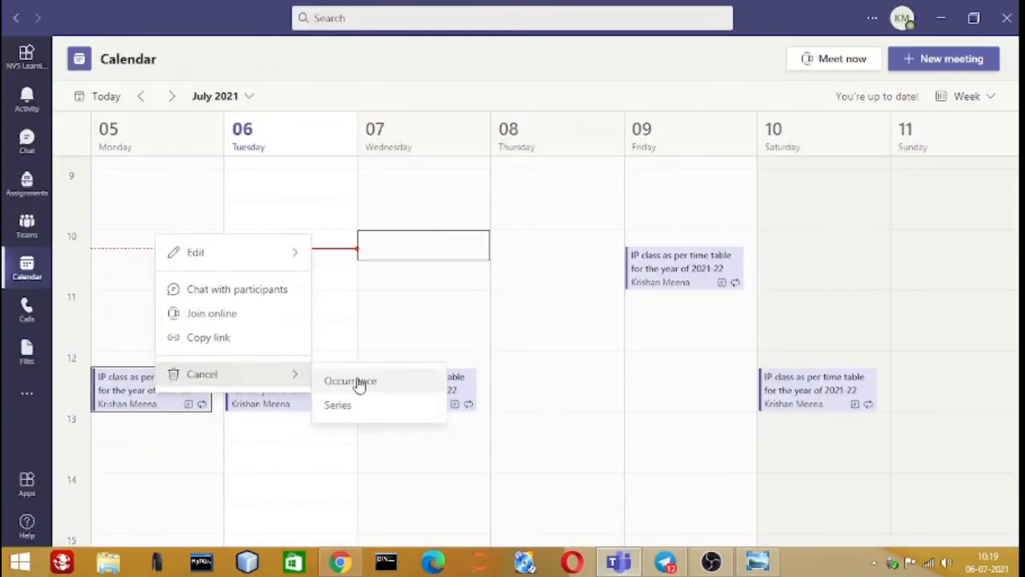
click(360, 410)
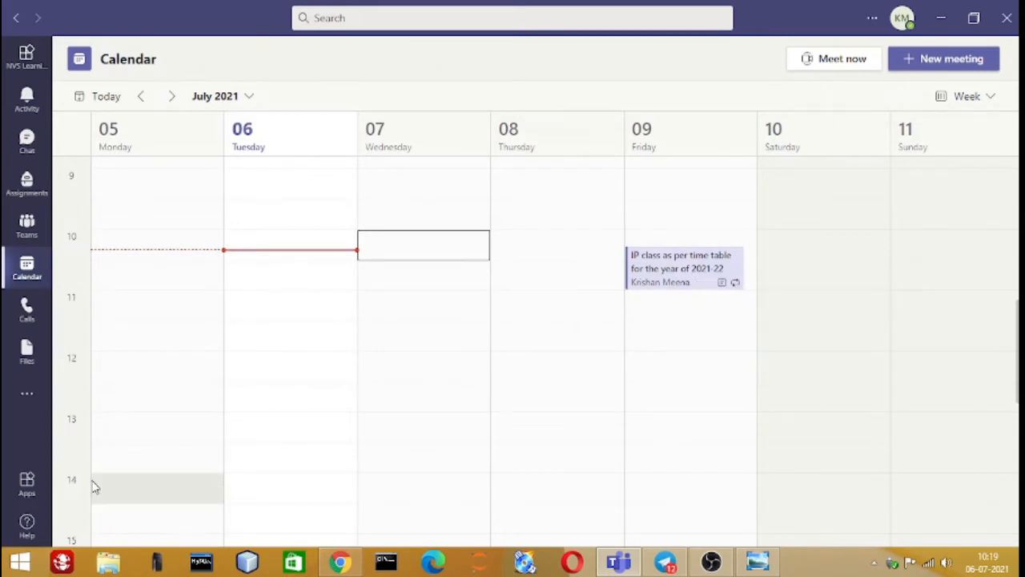
Step: Create a new meeting in the 10:00 slot on Wednesday 7 July titled "IP class time table for the year 2021-22"
click(414, 250)
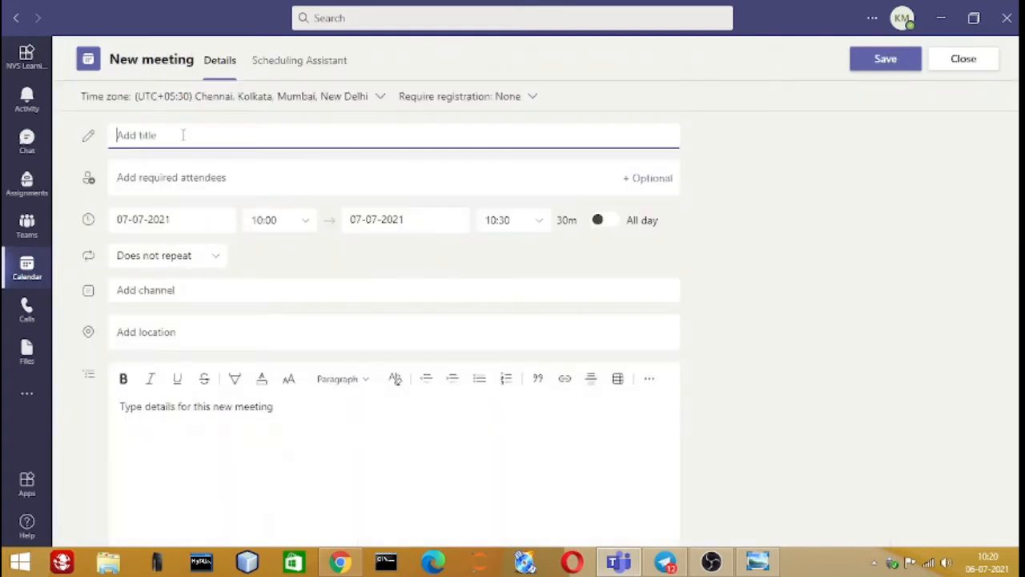
text(IP class time I)
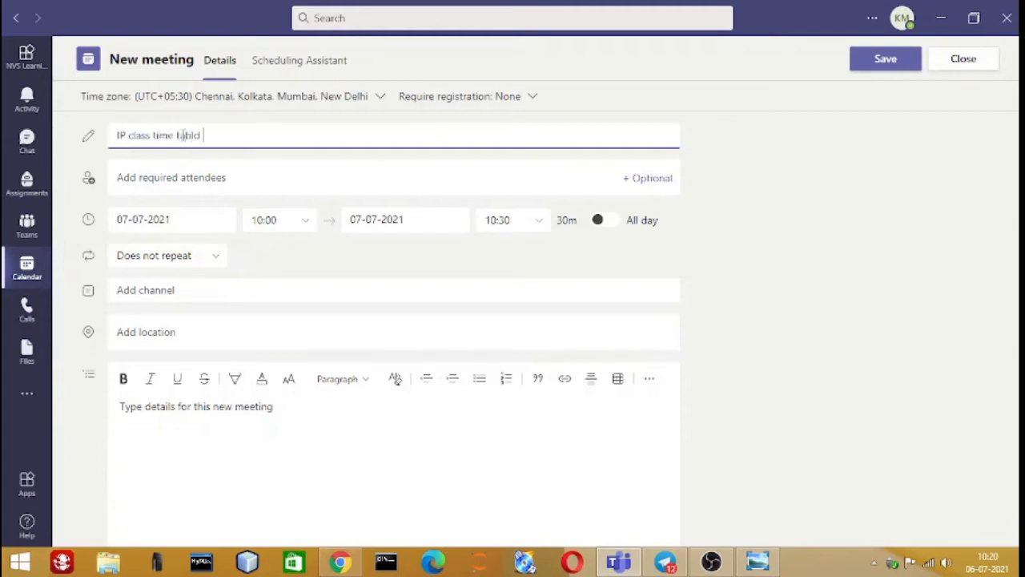
text(able for the year 2021-22)
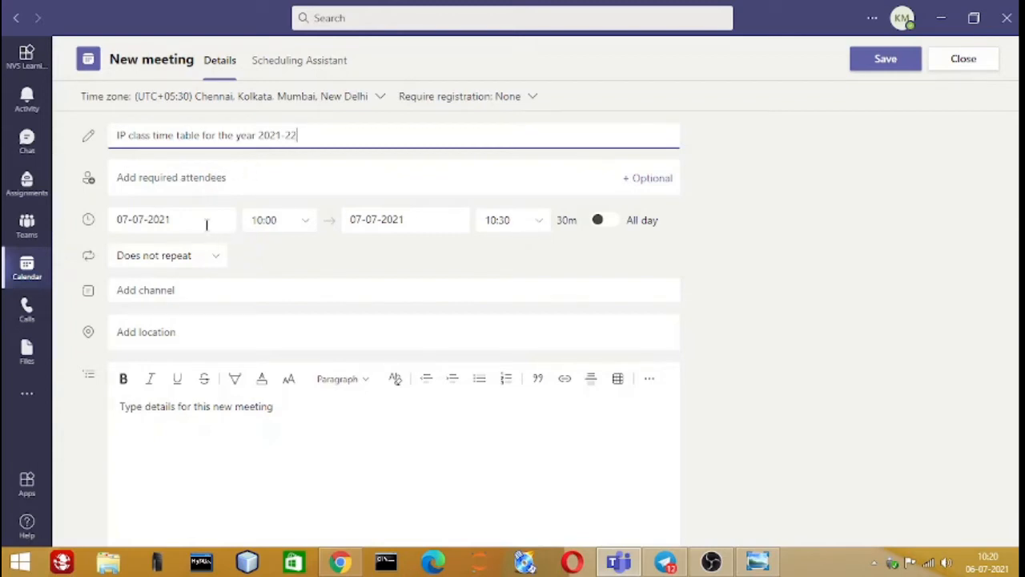
Step: Check the period timings in the timetable image, then set the meeting's start time to 12:15
key(alt+Tab)
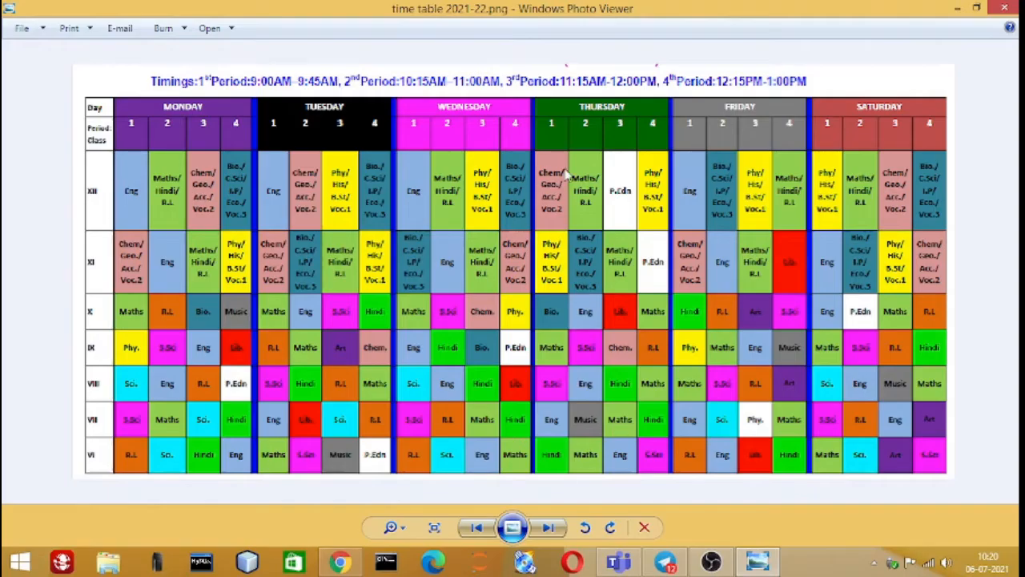
key(alt+Tab)
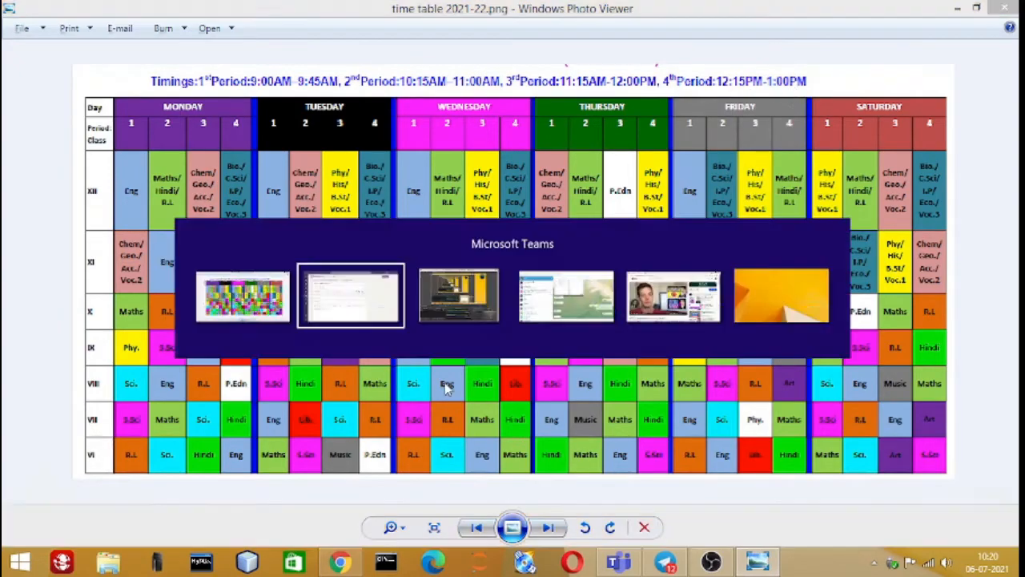
click(282, 220)
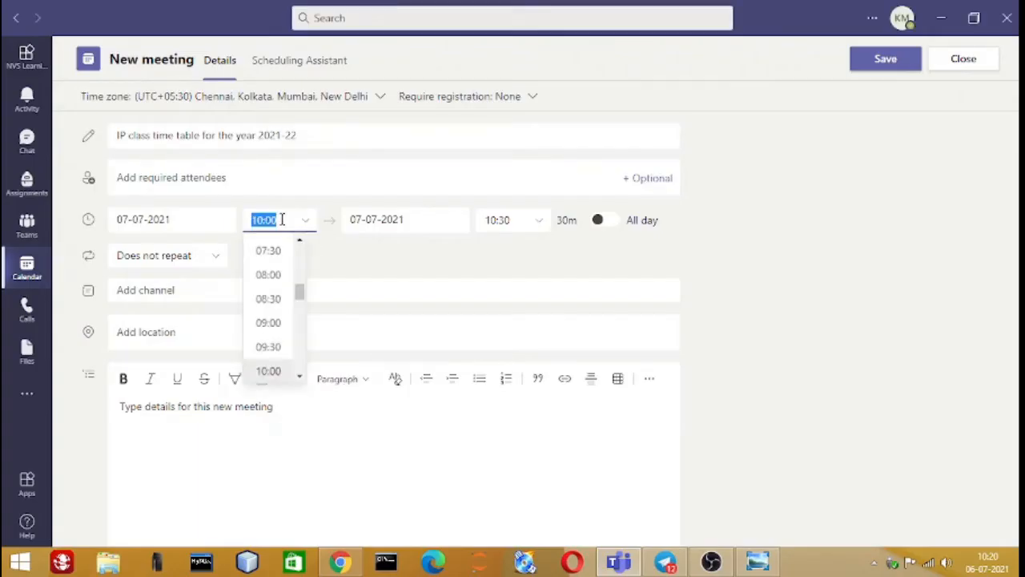
text(12:1)
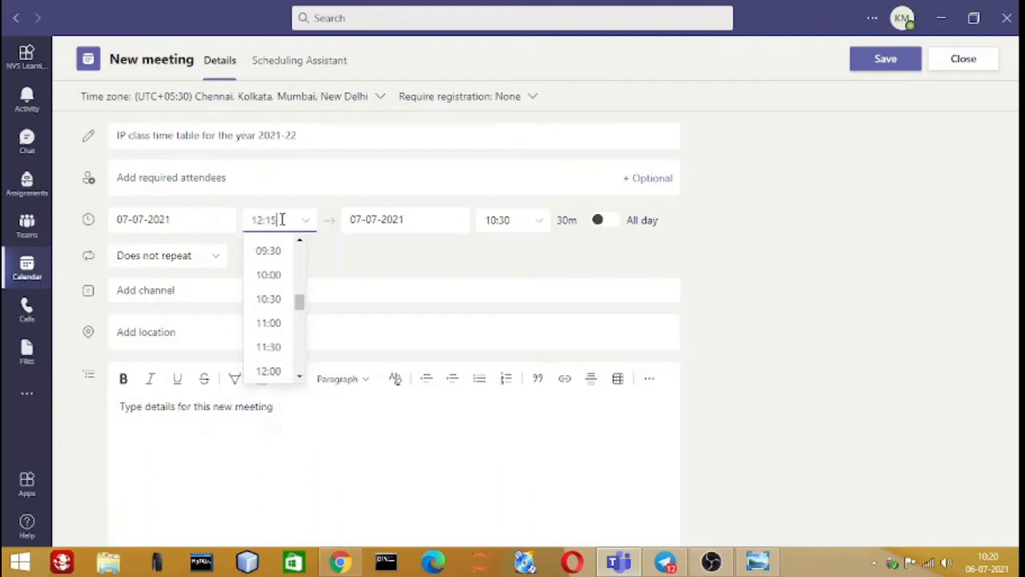
text(5)
key(Tab)
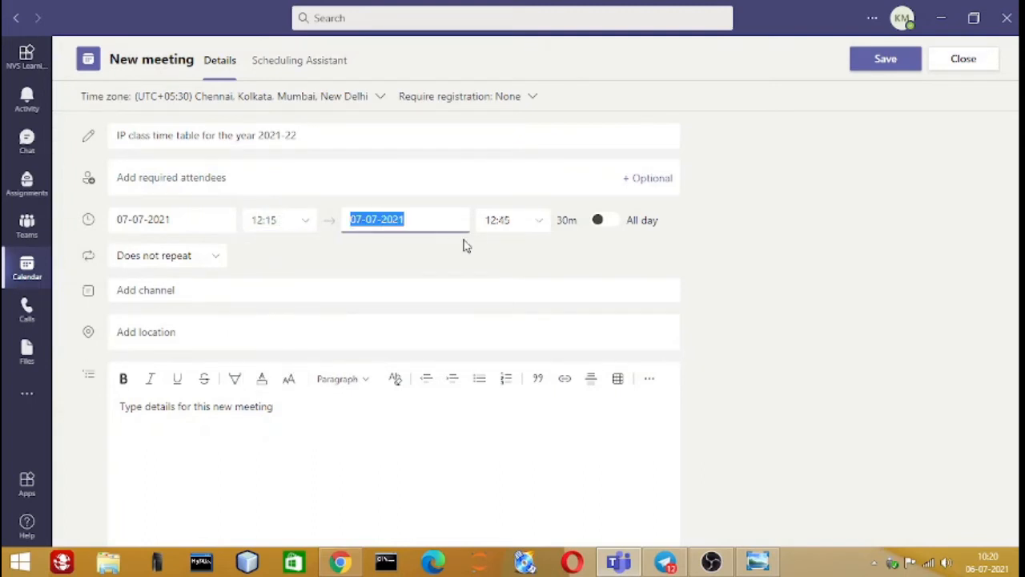
Step: Set the meeting's end time to 01:00
key(Tab)
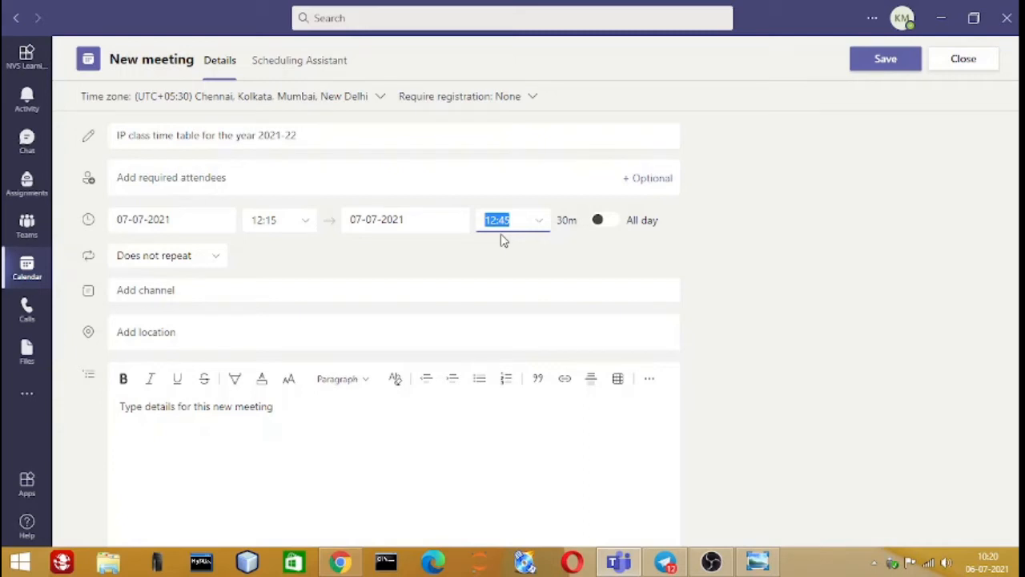
text(01:00)
key(Tab)
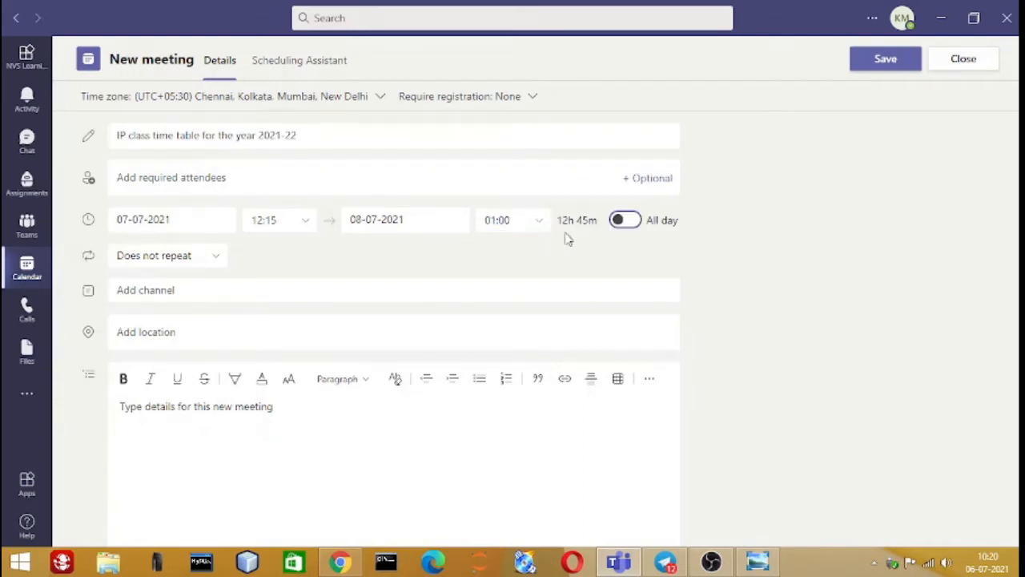
Step: Set the meeting's end to 13:00 on 07-07-2021, checking the fourth period's timing in the timetable image
click(495, 218)
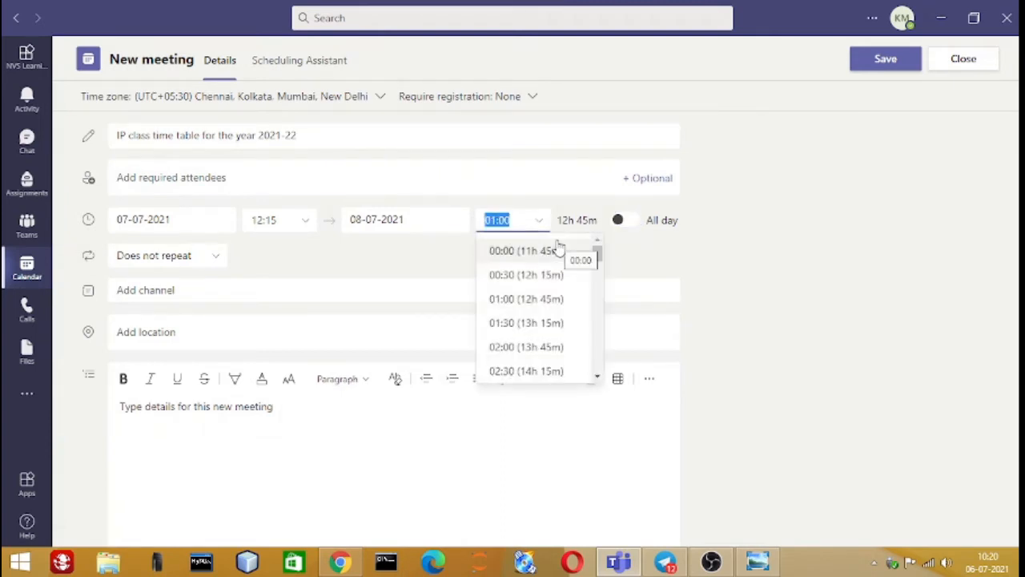
text(13)
key(Return)
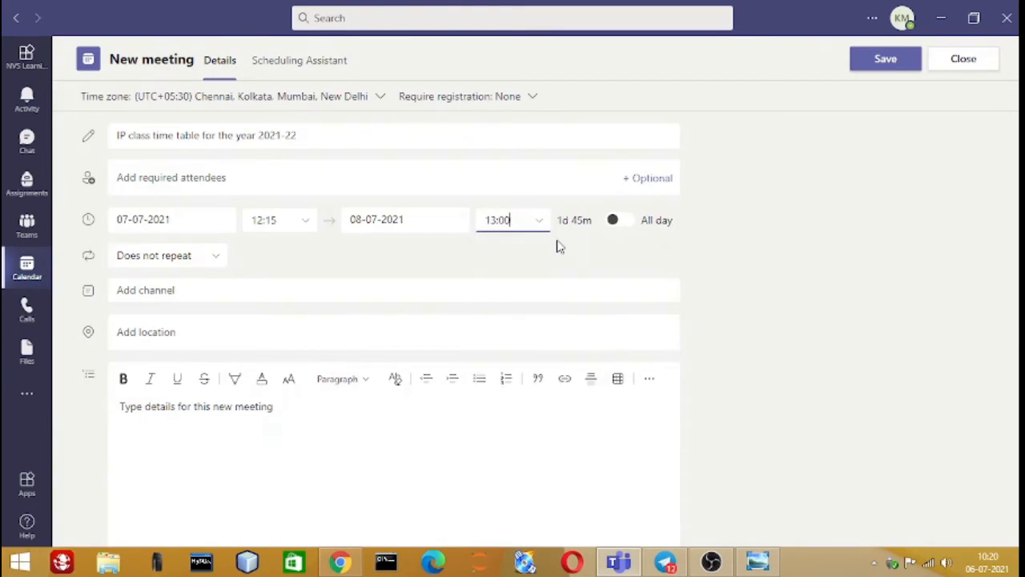
key(alt+Tab)
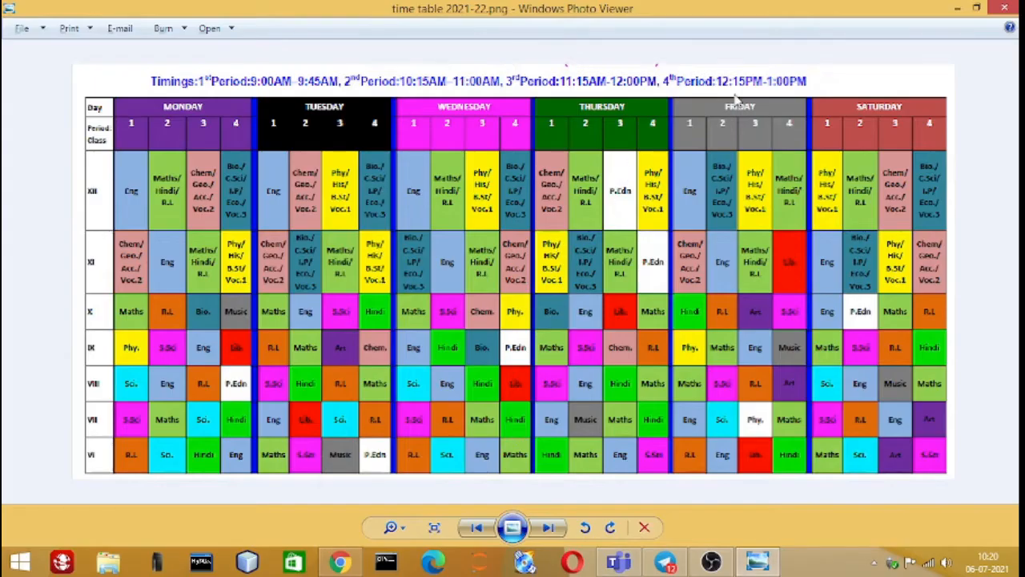
key(alt+Tab)
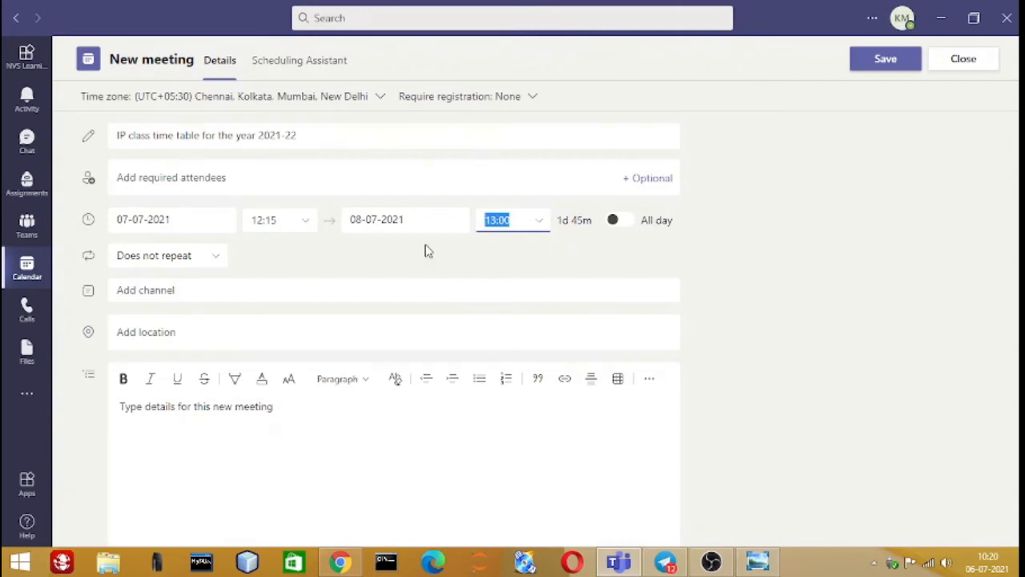
click(362, 220)
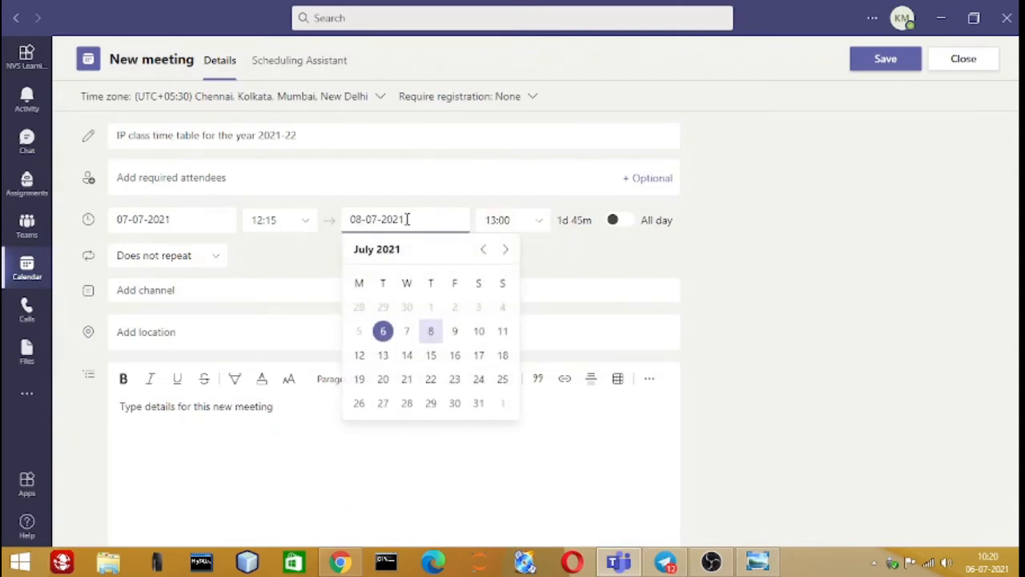
click(410, 330)
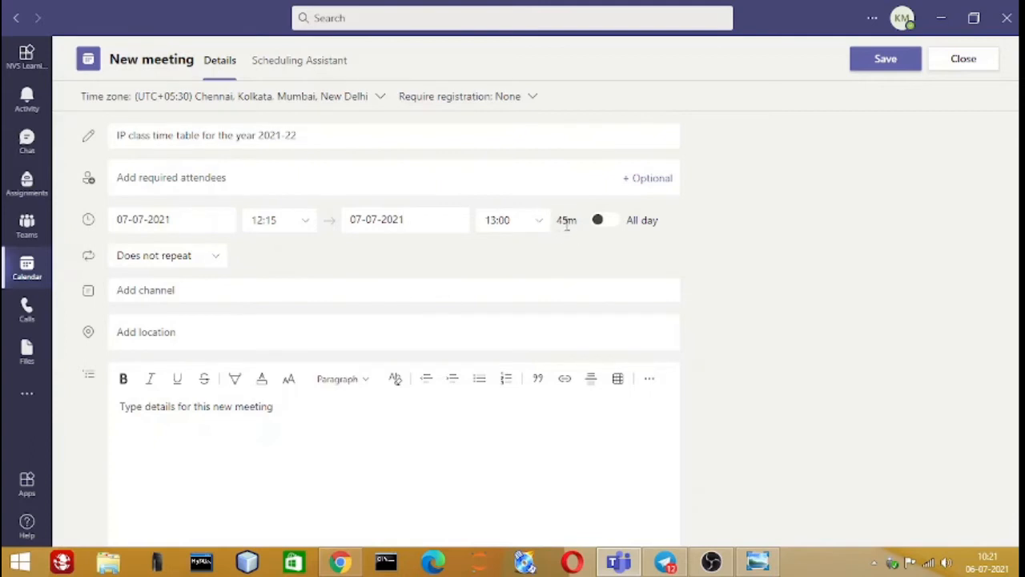
Step: Add the General channel of the IP XII team to the new meeting
click(171, 291)
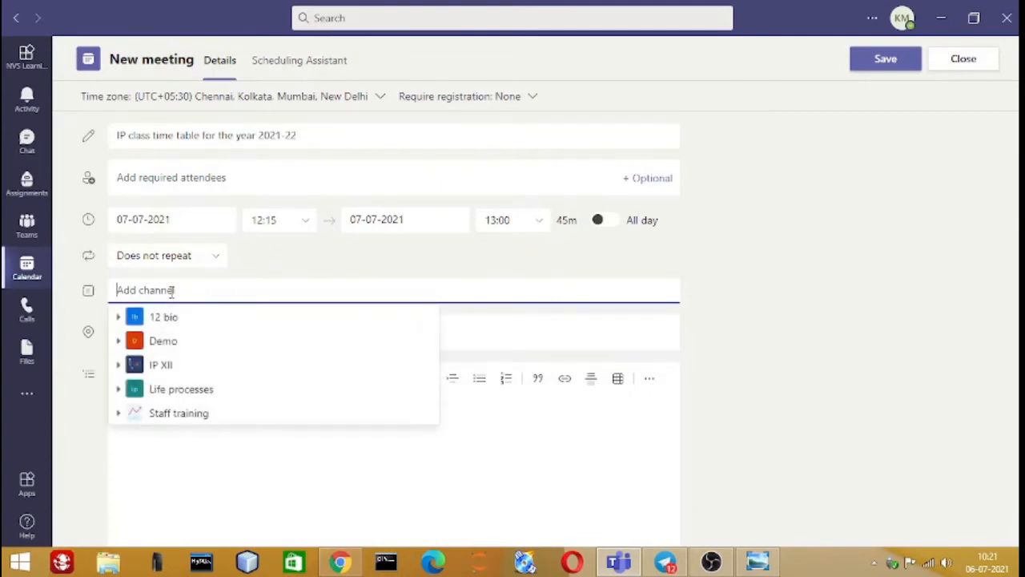
click(165, 366)
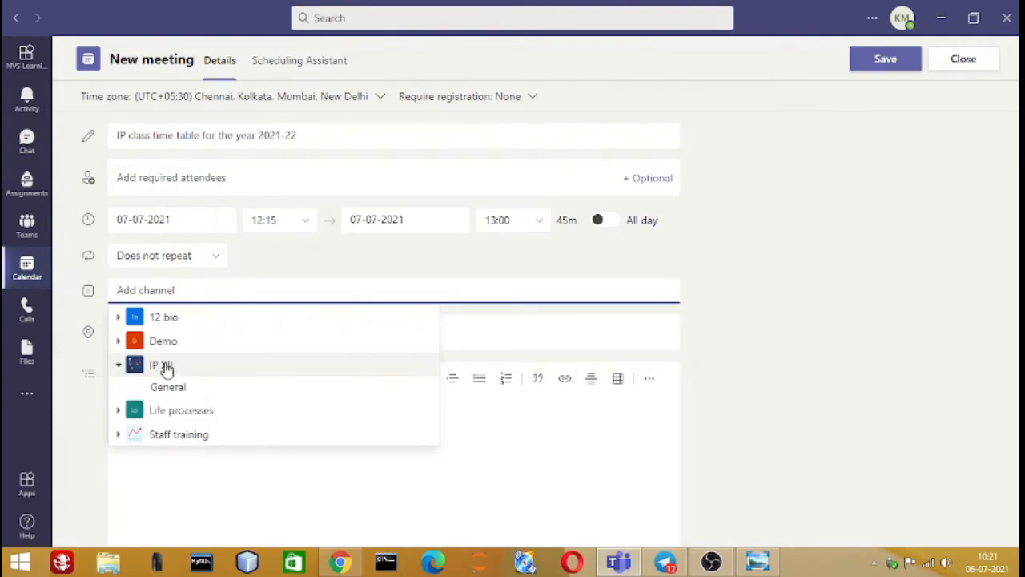
click(174, 389)
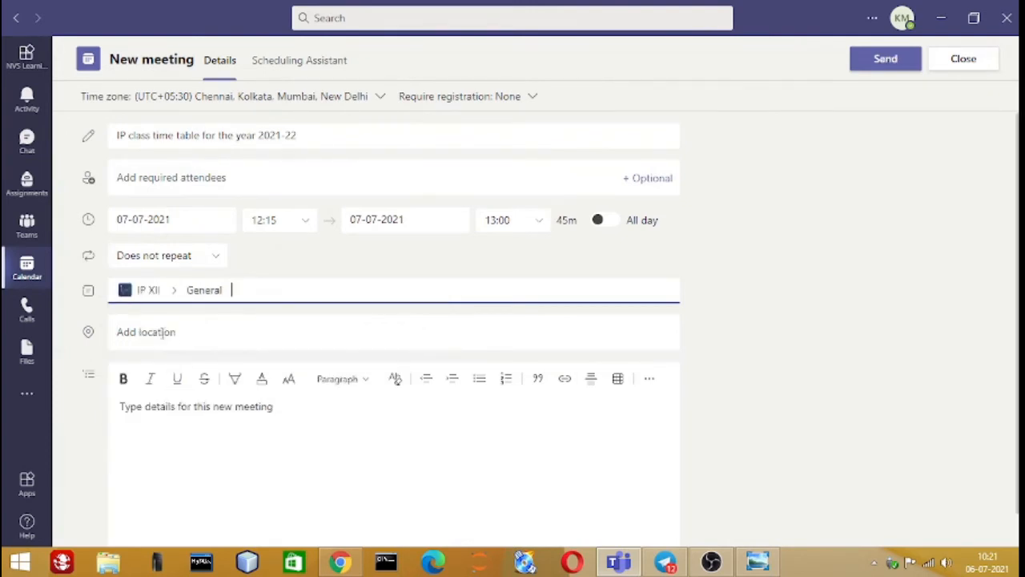
Step: Enter "Please follow the time table." as the meeting details and send the invitation
click(150, 331)
click(160, 429)
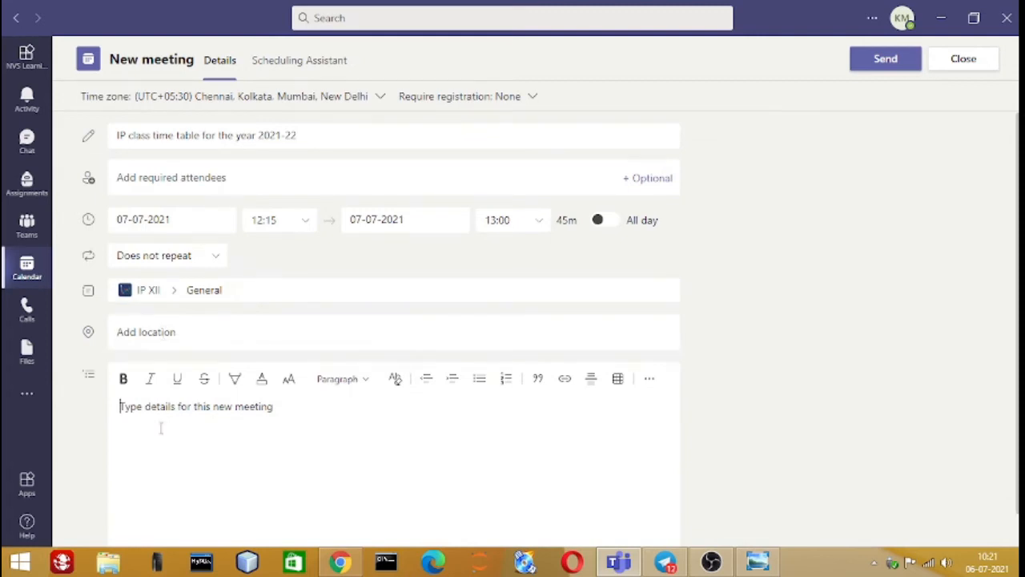
text(Ple)
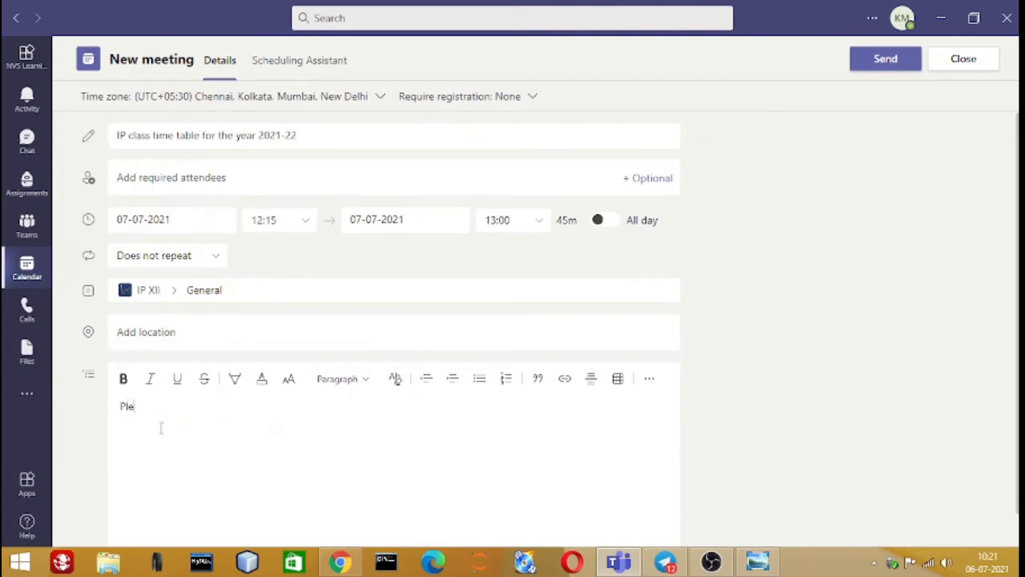
text(ase follow the time table.)
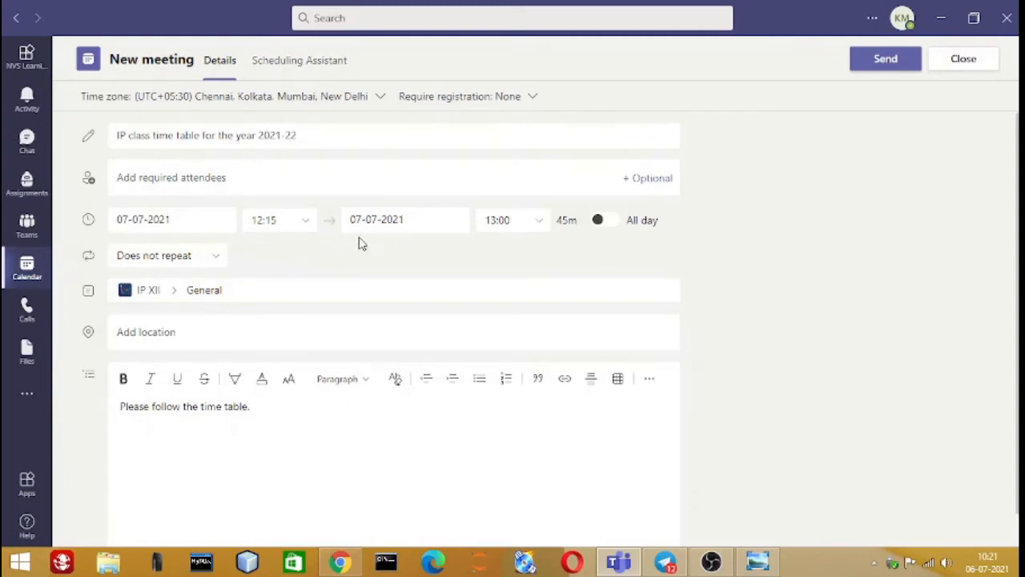
click(893, 72)
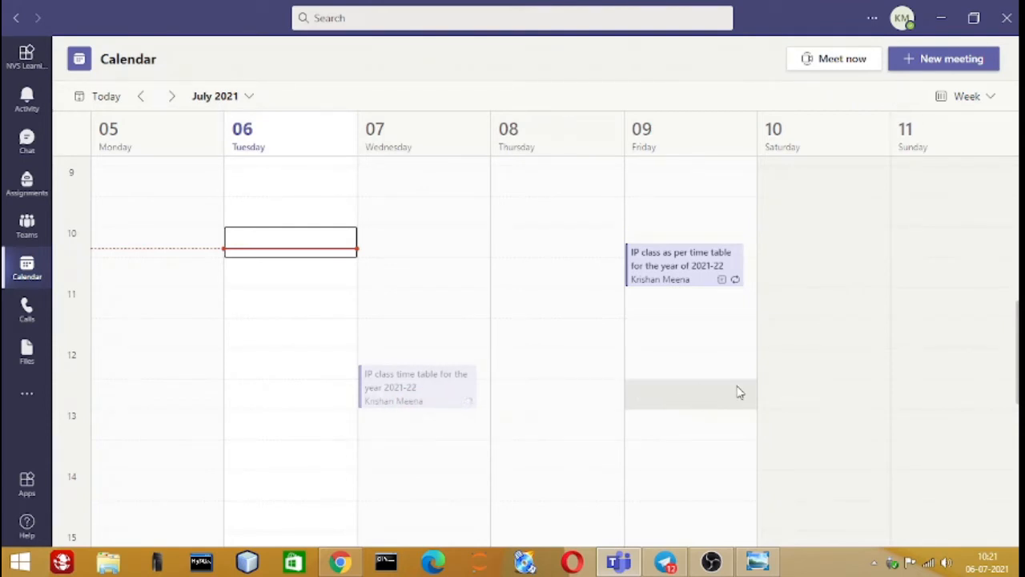
Step: Check the week of 26 July 2021 for scheduled classes, then return to the week of 5 July
click(250, 97)
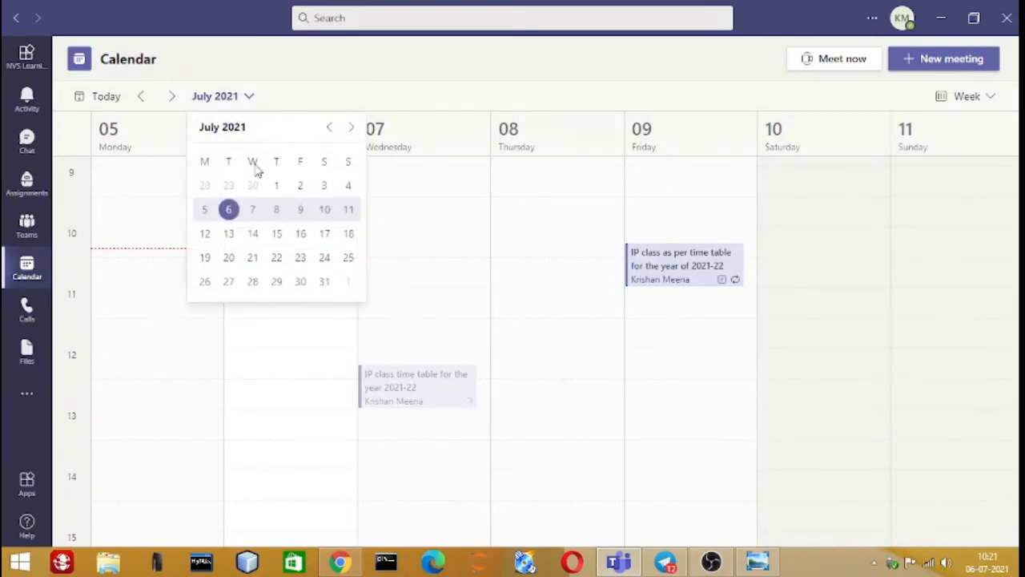
click(276, 281)
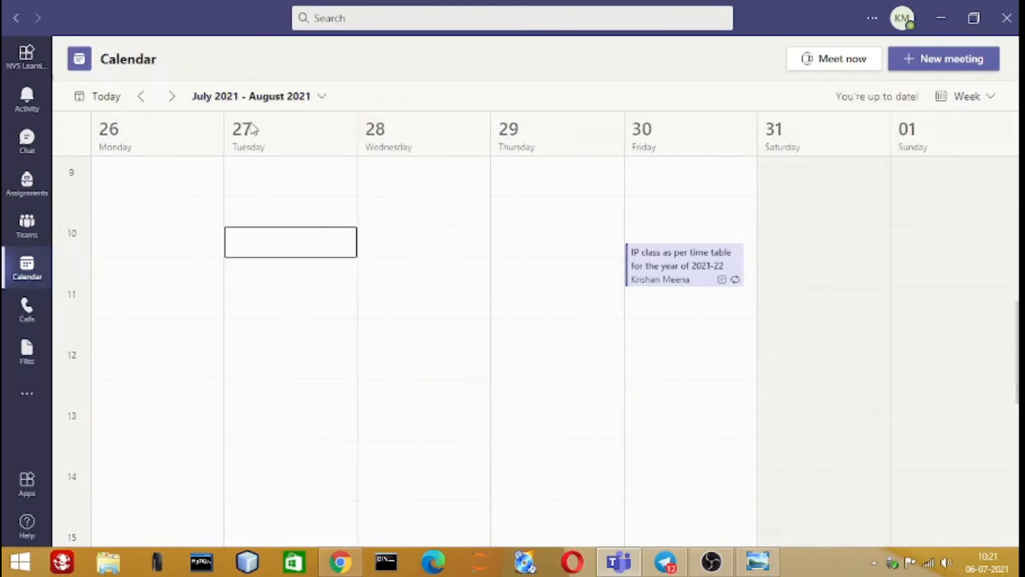
click(321, 96)
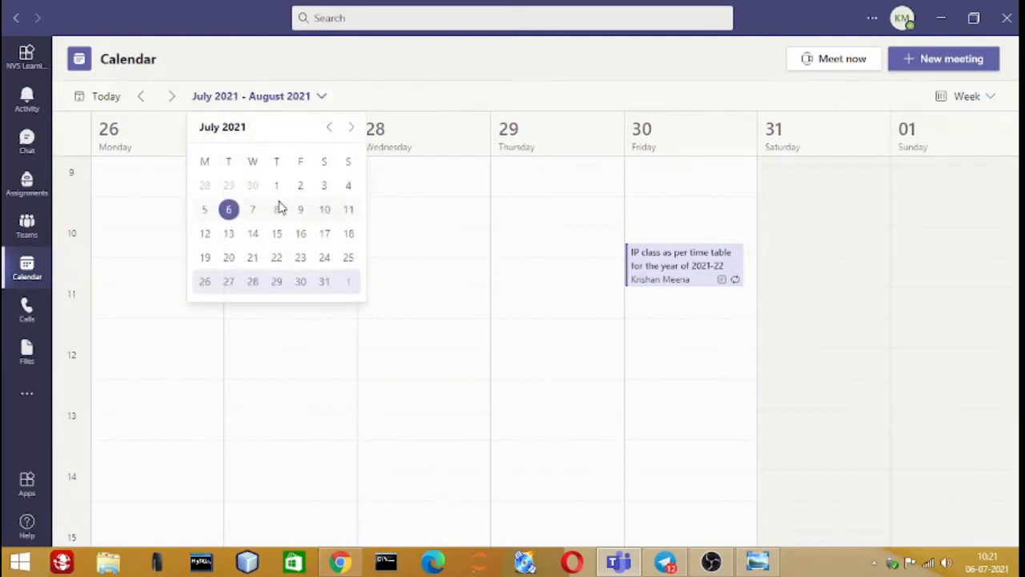
click(278, 209)
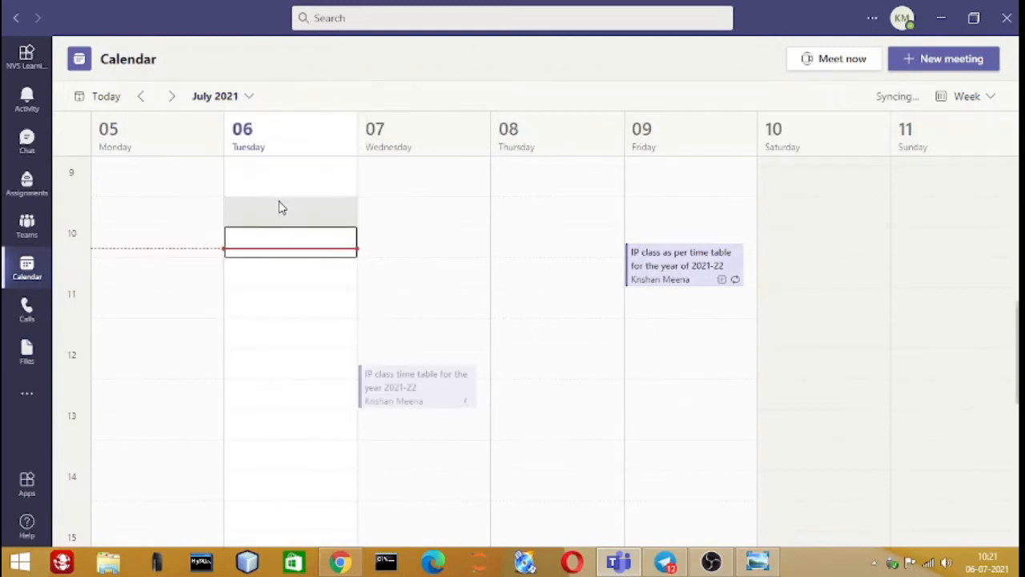
Step: Check the week of 15 November 2021 for scheduled classes, then go back to the week of 5 July
click(237, 99)
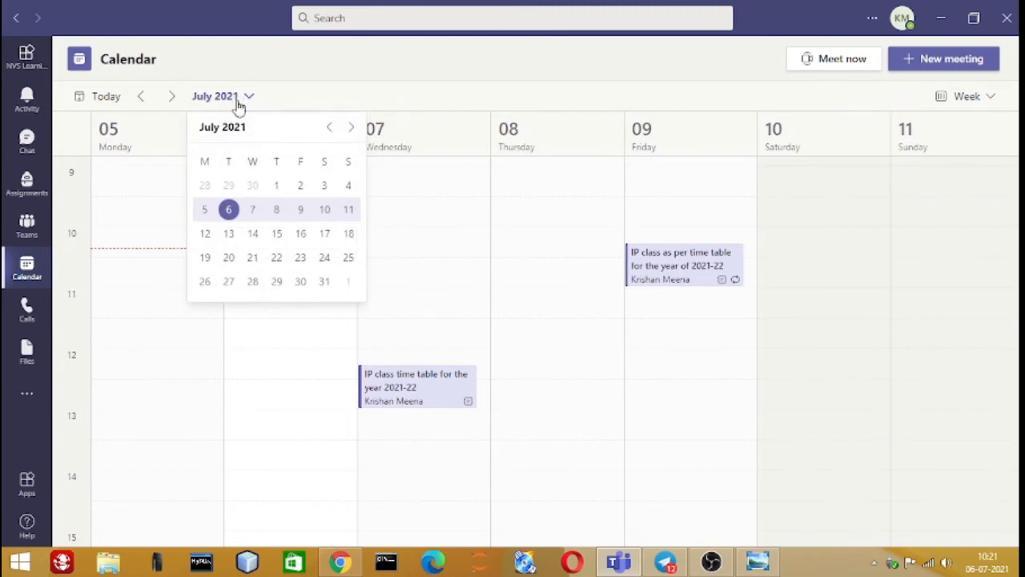
click(351, 128)
click(351, 128)
click(351, 127)
click(351, 127)
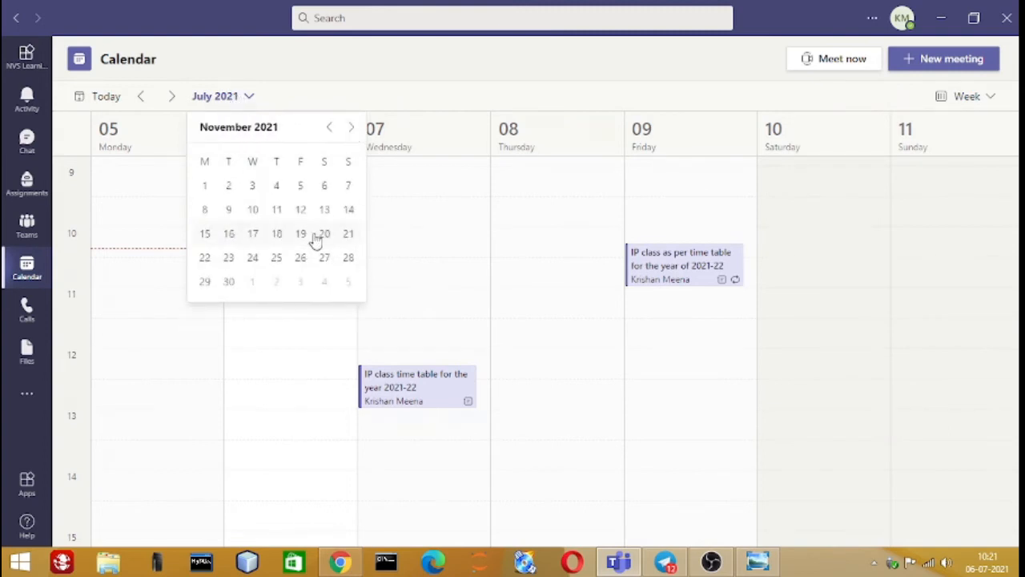
click(315, 236)
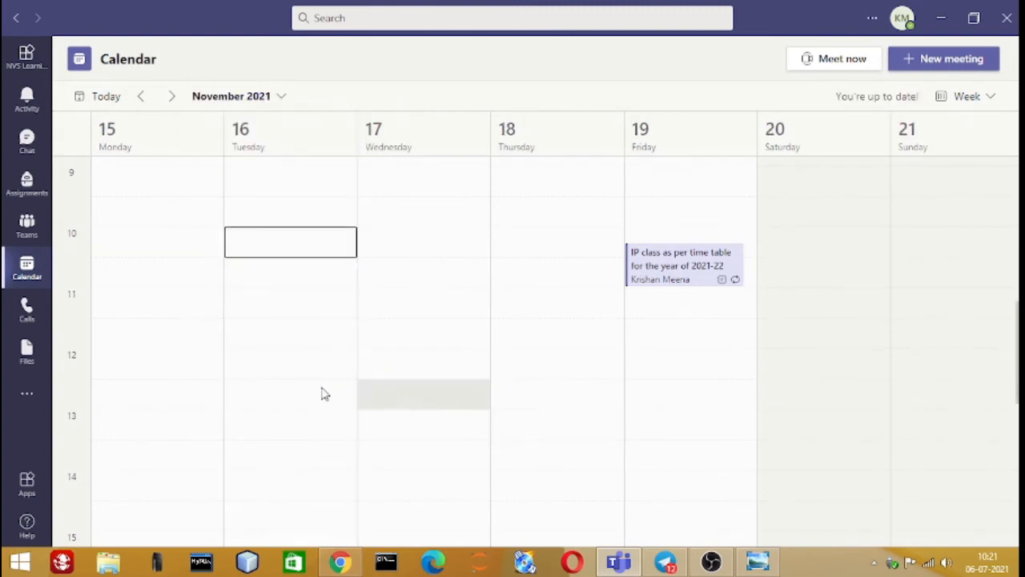
click(281, 99)
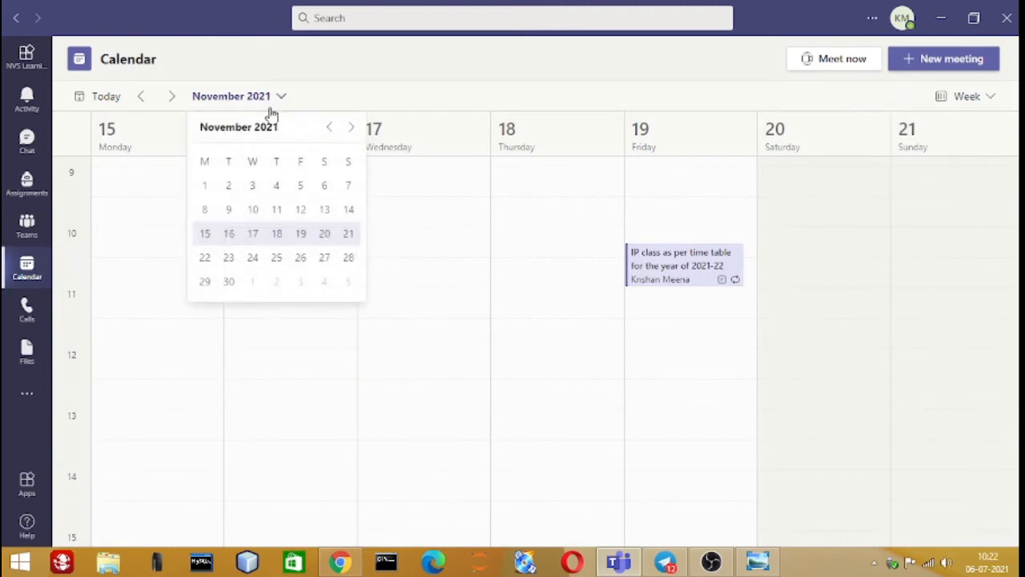
click(329, 127)
click(329, 127)
click(329, 127)
click(329, 127)
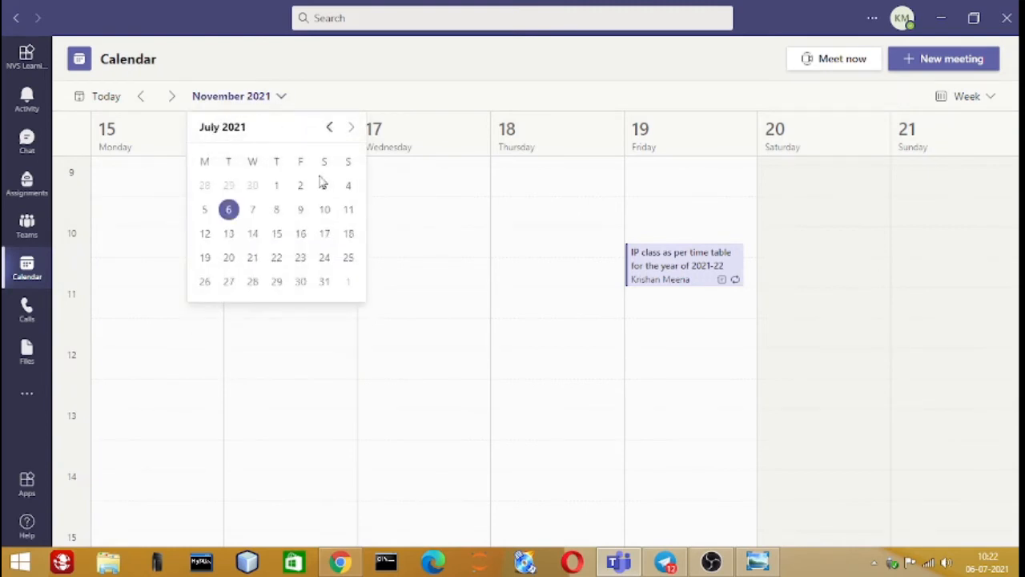
click(280, 211)
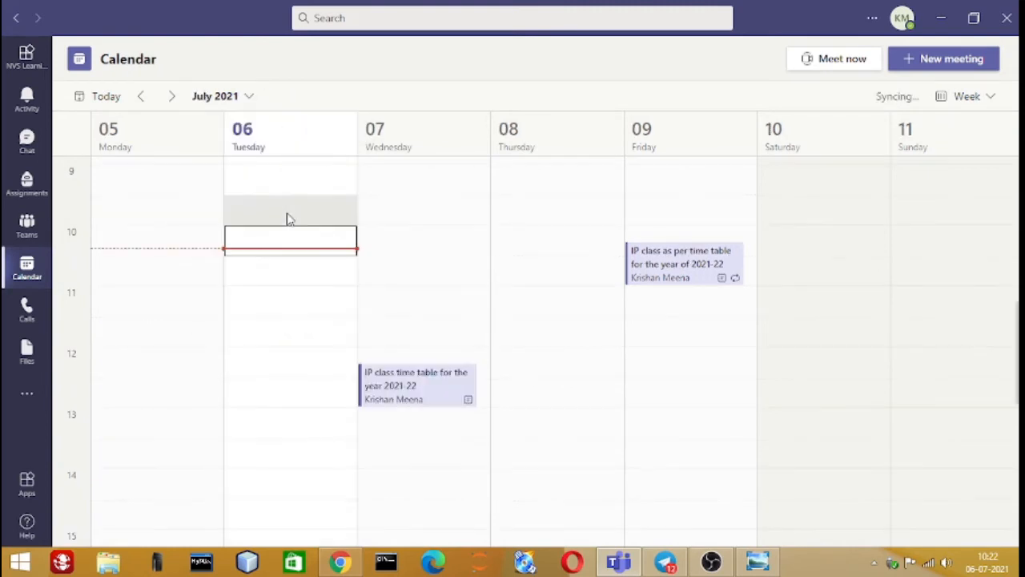
Step: Open the Wednesday 7 July IP class meeting for editing and remove its optional attendee
click(436, 388)
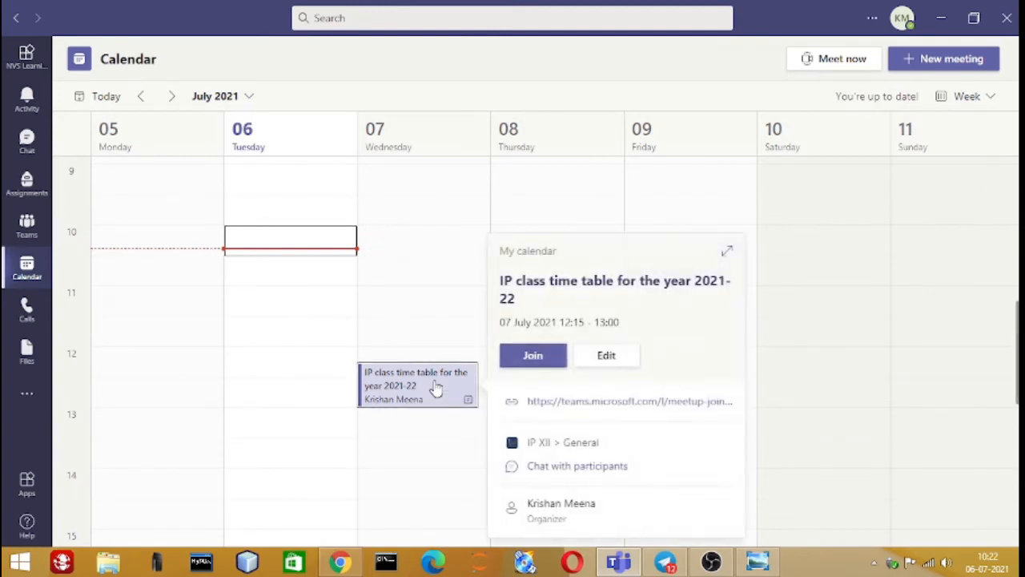
click(607, 357)
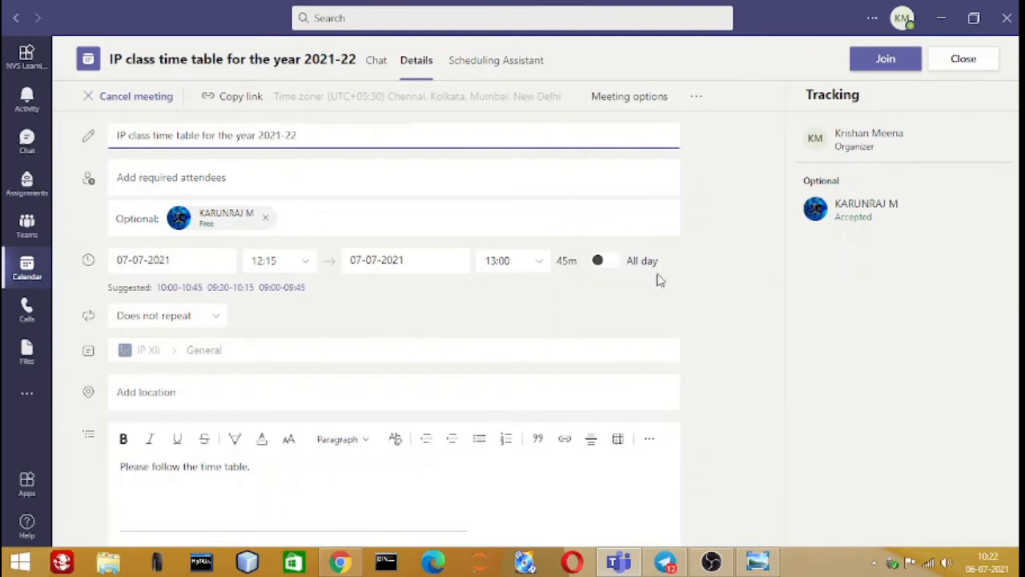
click(265, 219)
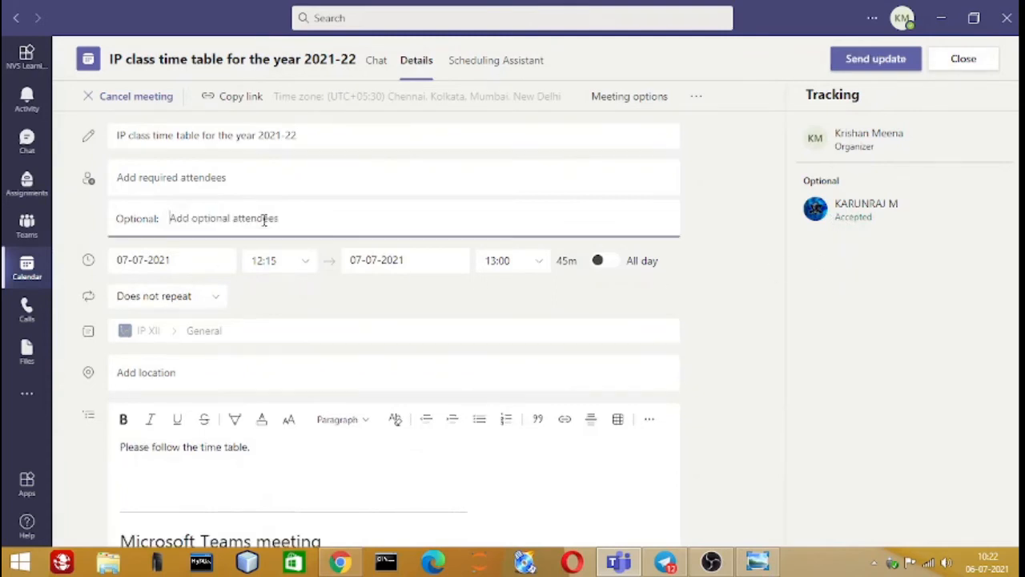
Step: Give the meeting a custom recurrence that repeats every 1 week
click(213, 298)
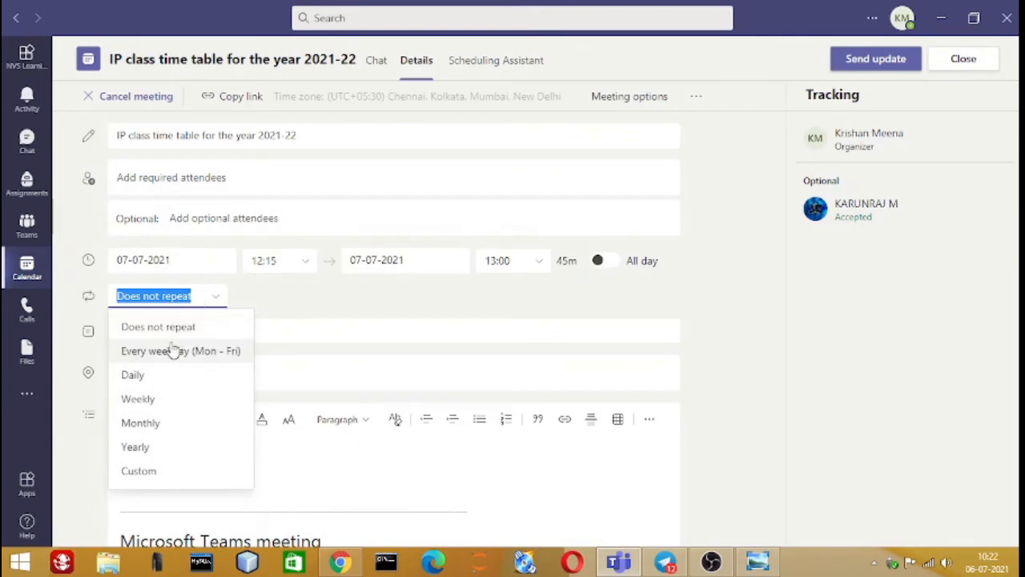
click(146, 474)
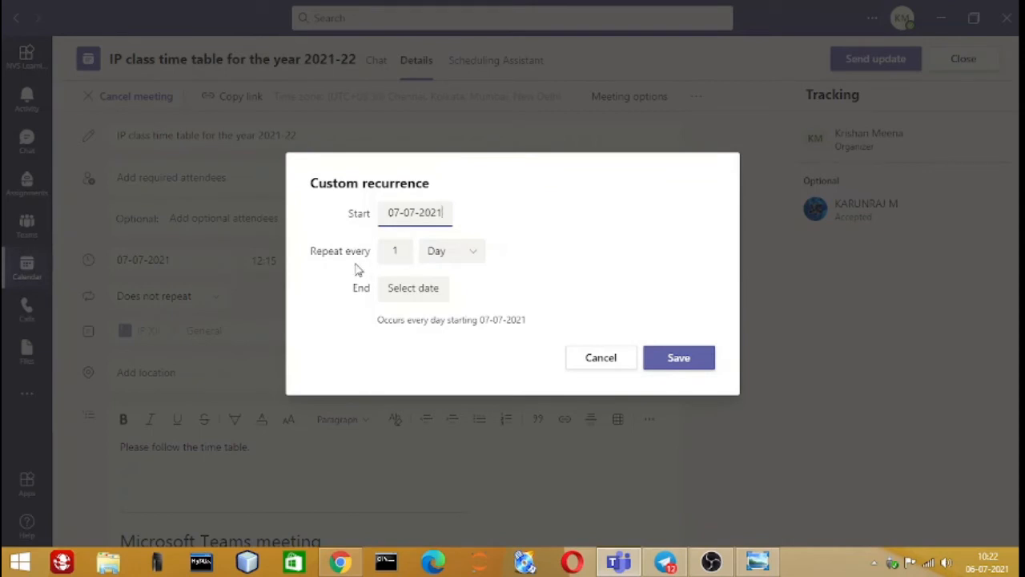
click(474, 253)
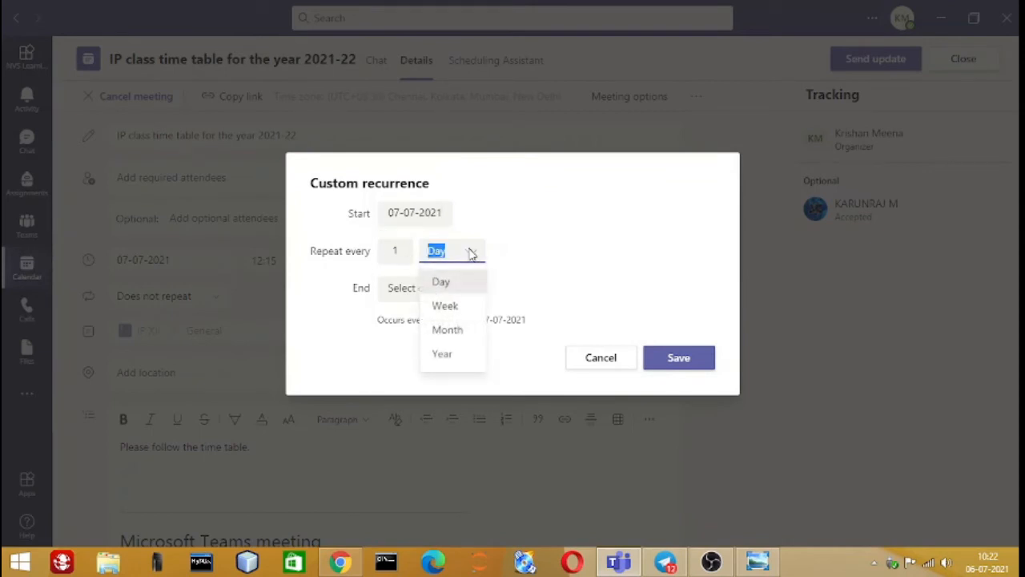
click(446, 312)
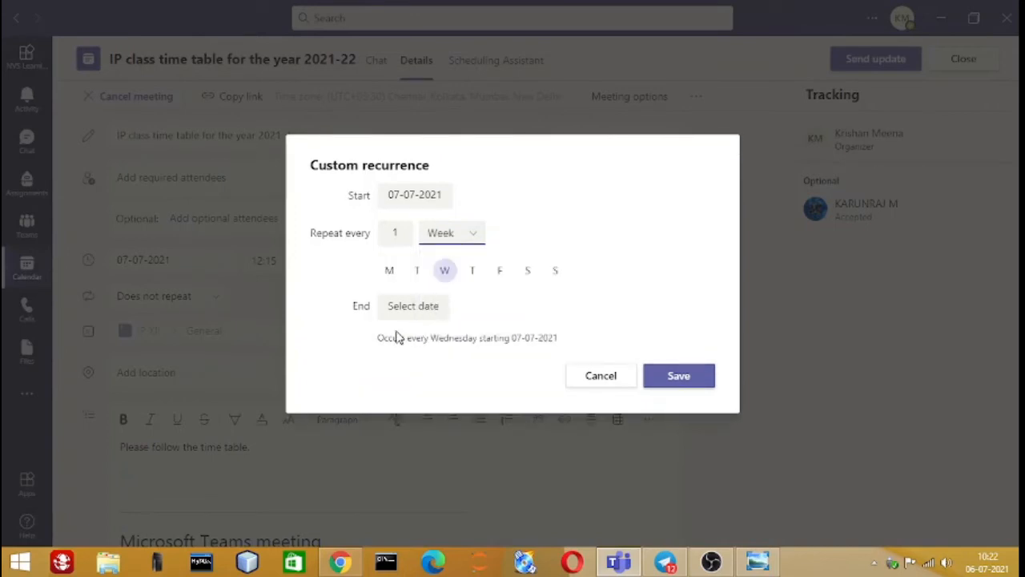
Step: Add Monday, Tuesday and Saturday to the weekly recurrence days, checking class XII's IP periods in the timetable image
key(alt+Tab)
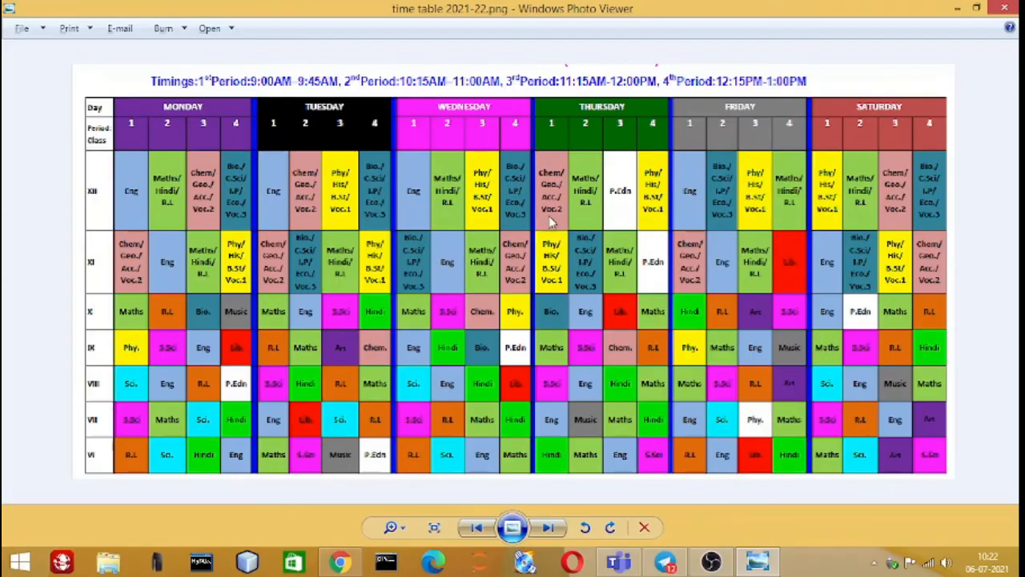
key(alt+Tab)
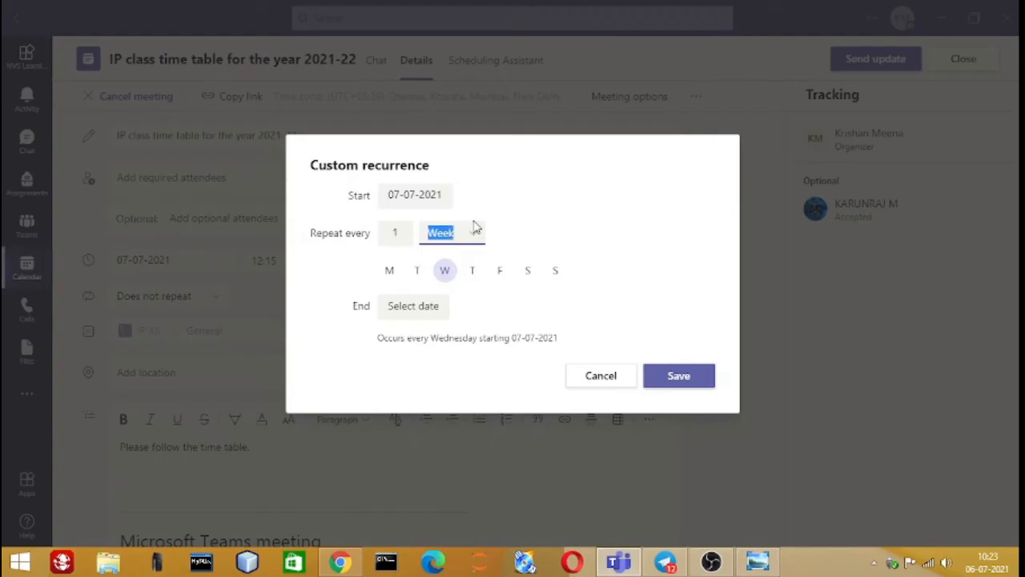
click(390, 272)
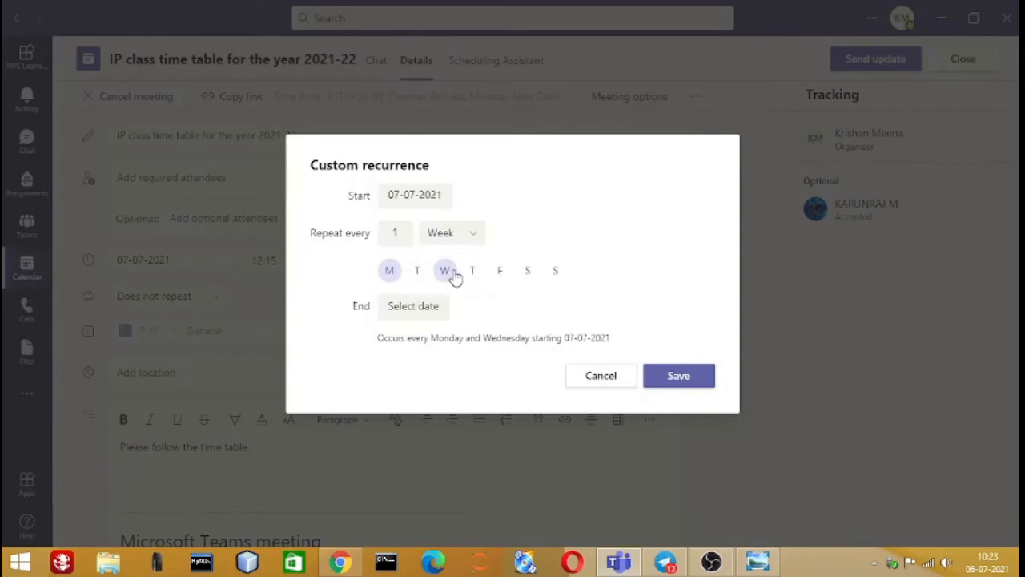
key(alt+Tab)
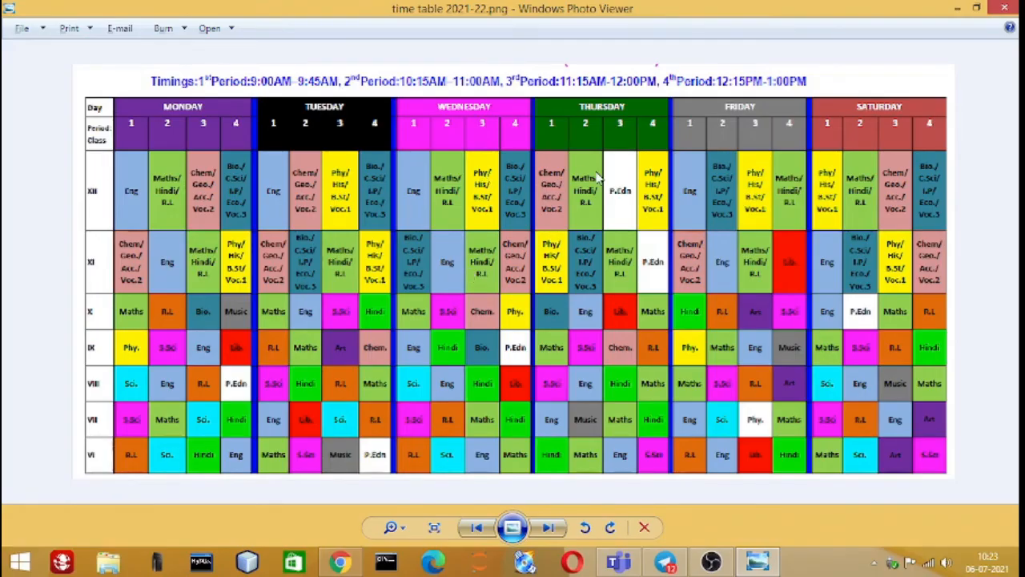
key(alt+Tab)
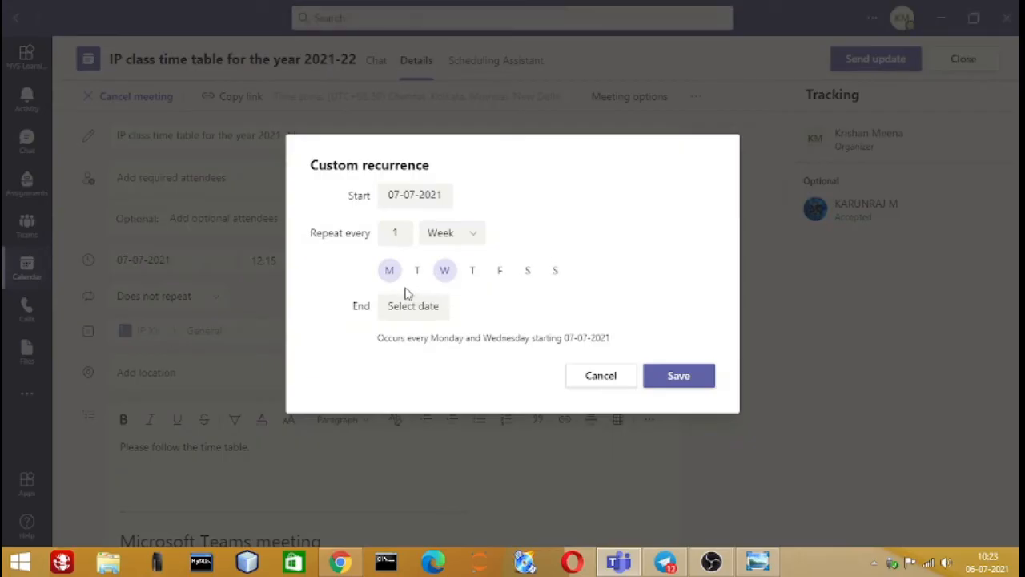
click(416, 271)
key(alt+Tab)
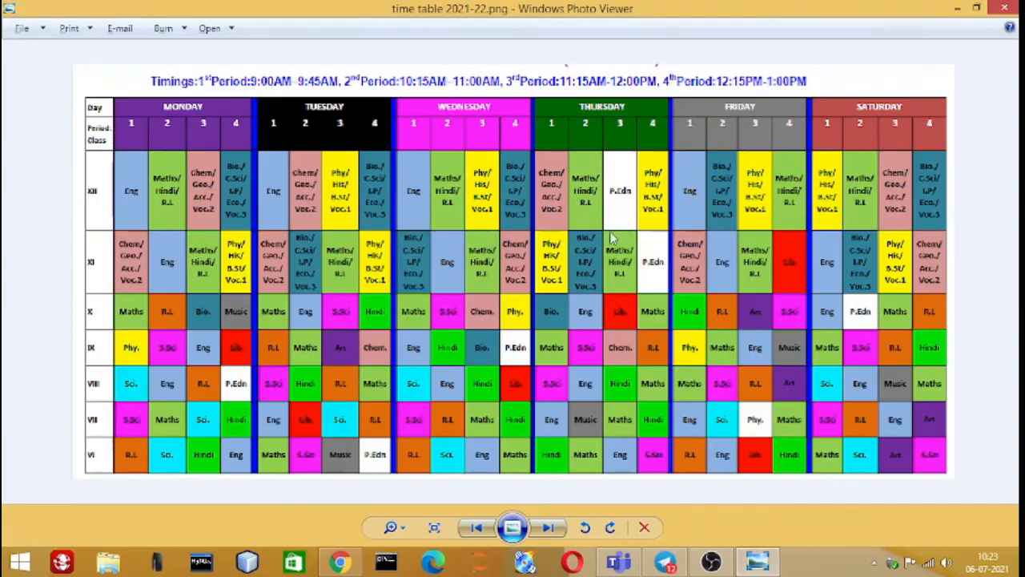
key(alt+Tab)
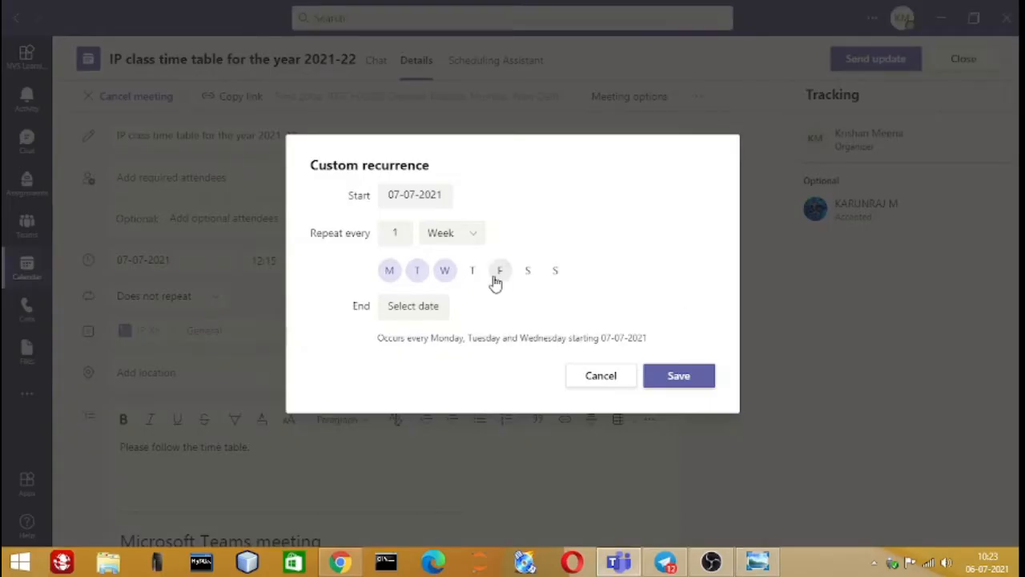
key(alt+Tab)
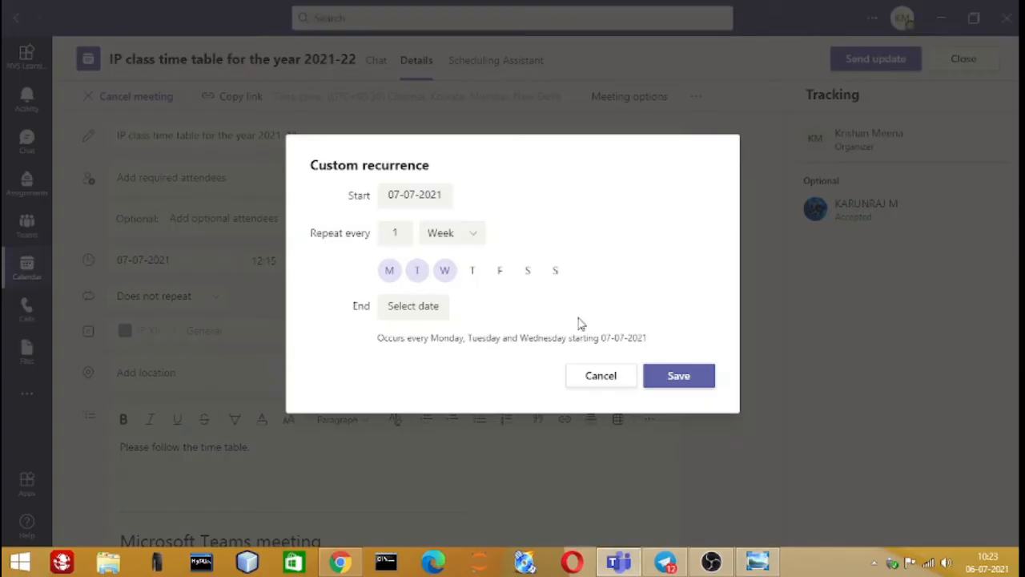
key(alt+Tab)
click(531, 271)
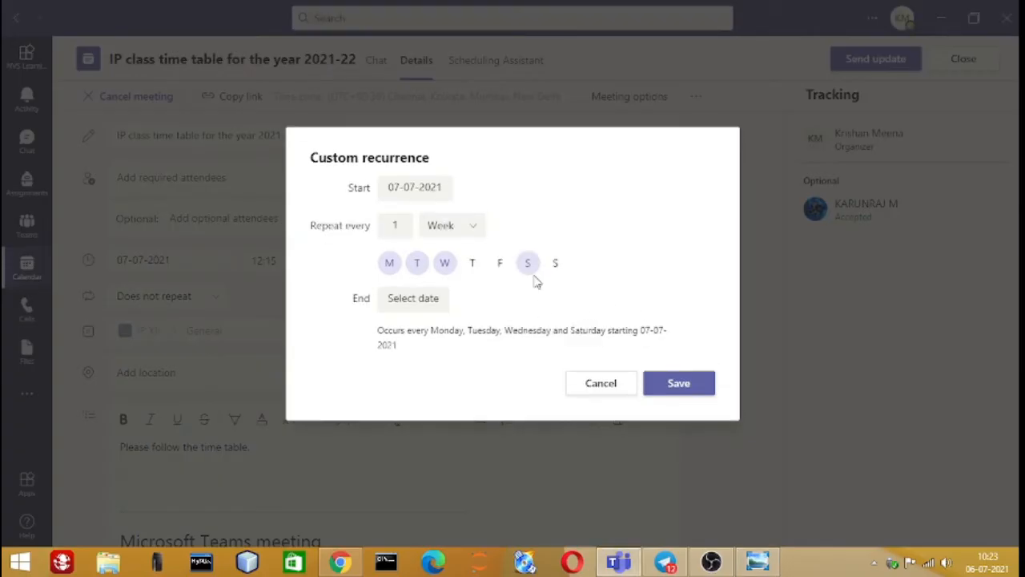
Step: End the weekly recurrence on 31-01-2022, save it, and send the meeting update
click(407, 300)
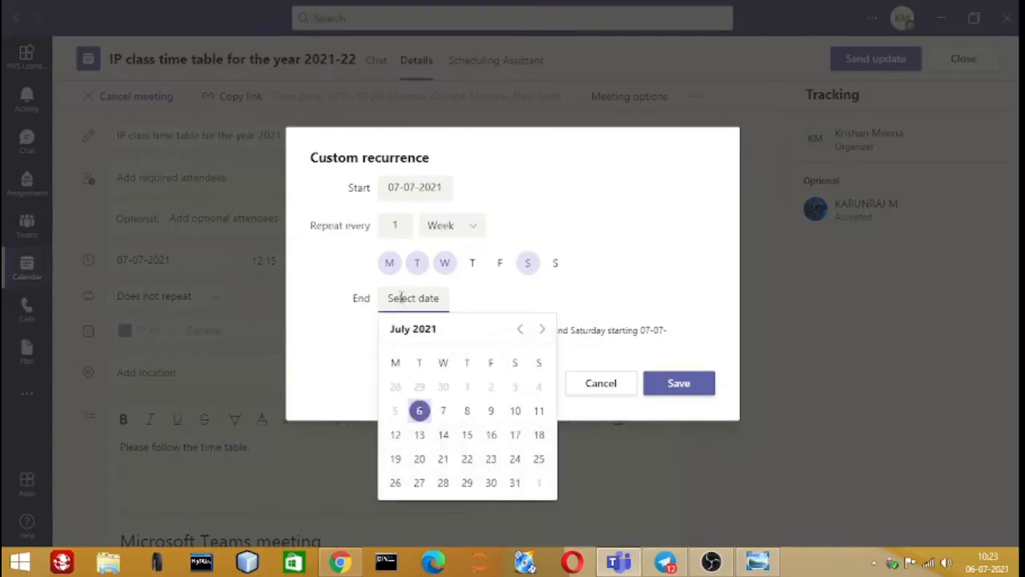
click(540, 329)
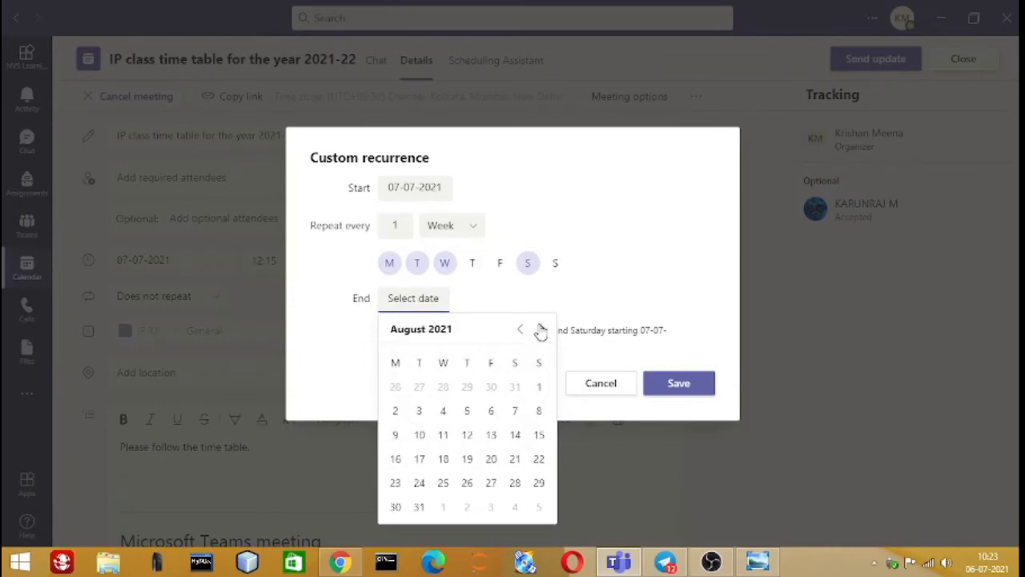
click(541, 329)
click(541, 329)
click(540, 329)
click(540, 329)
click(541, 329)
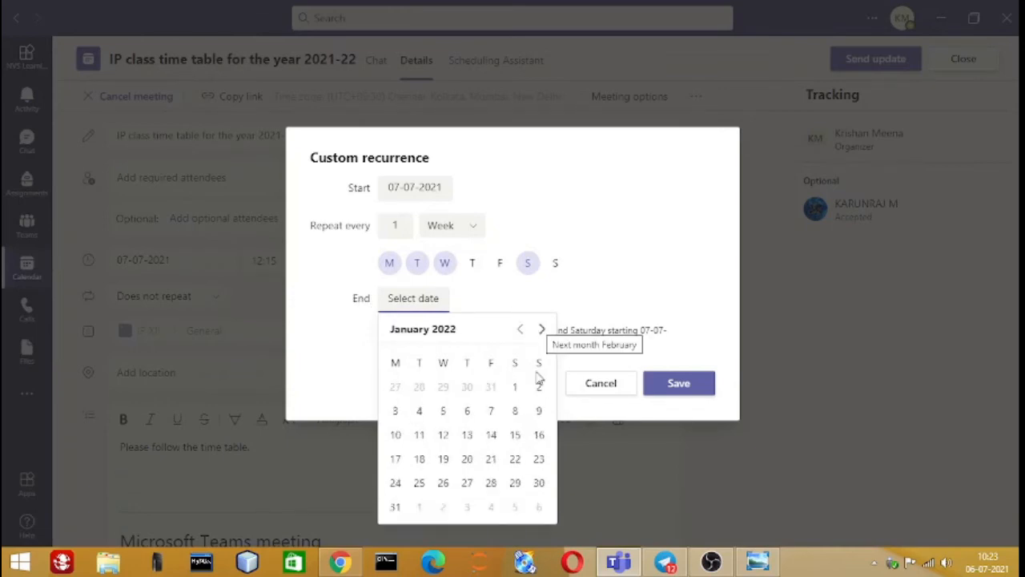
click(396, 507)
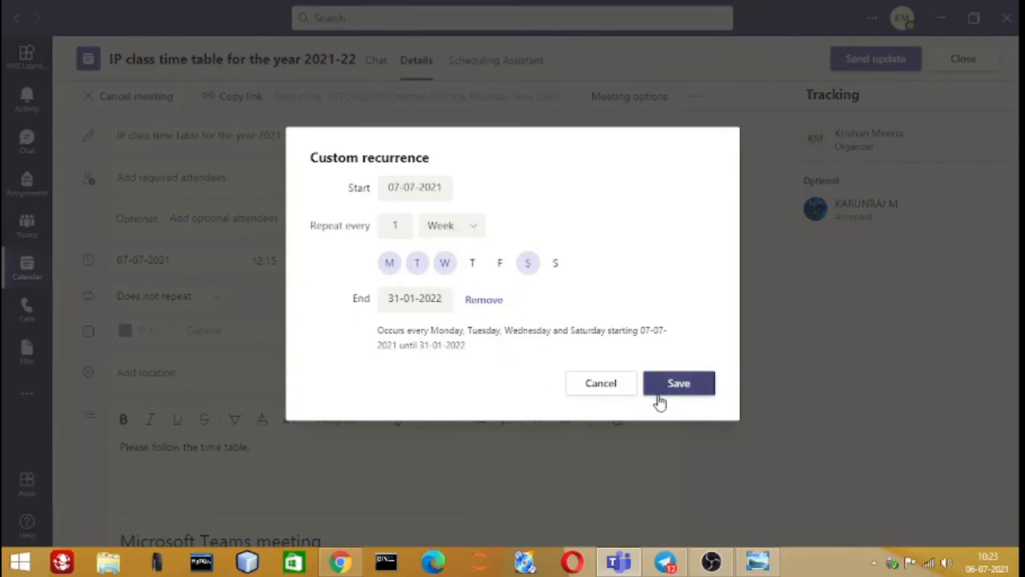
click(679, 384)
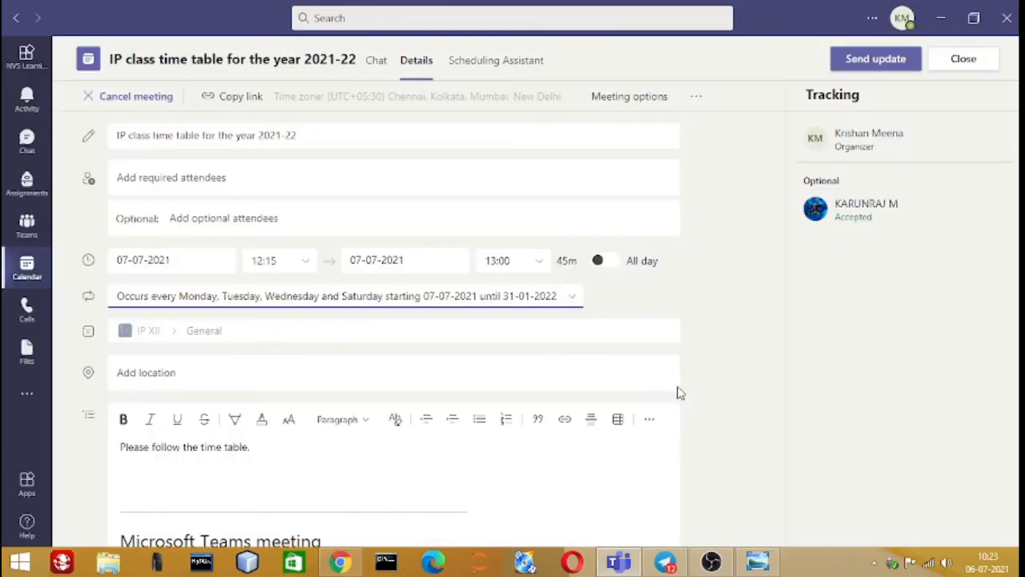
click(876, 59)
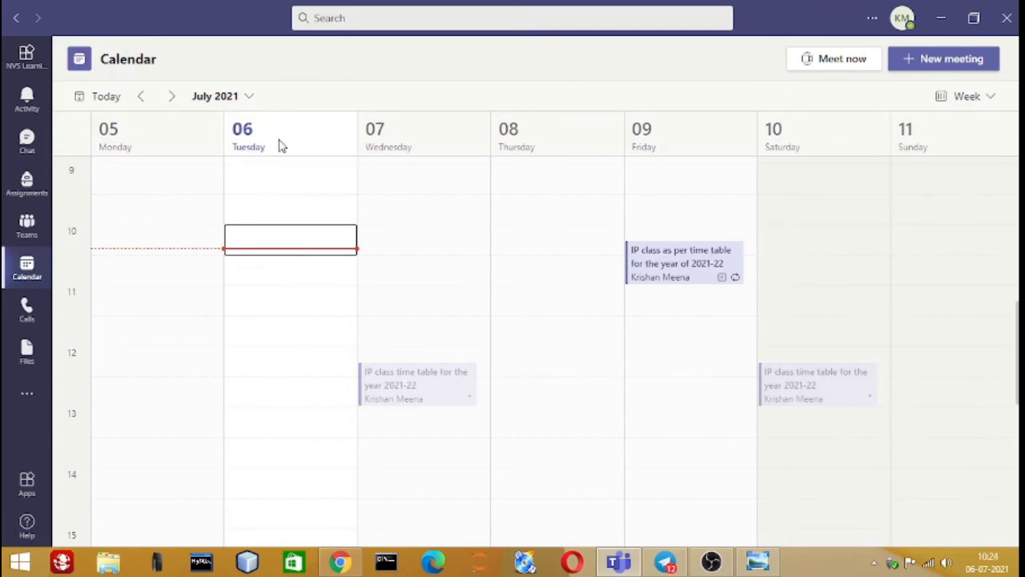
Step: Check the IP classes in the weeks of 12 July 2021 and 3 January 2022 against the timetable image
click(249, 97)
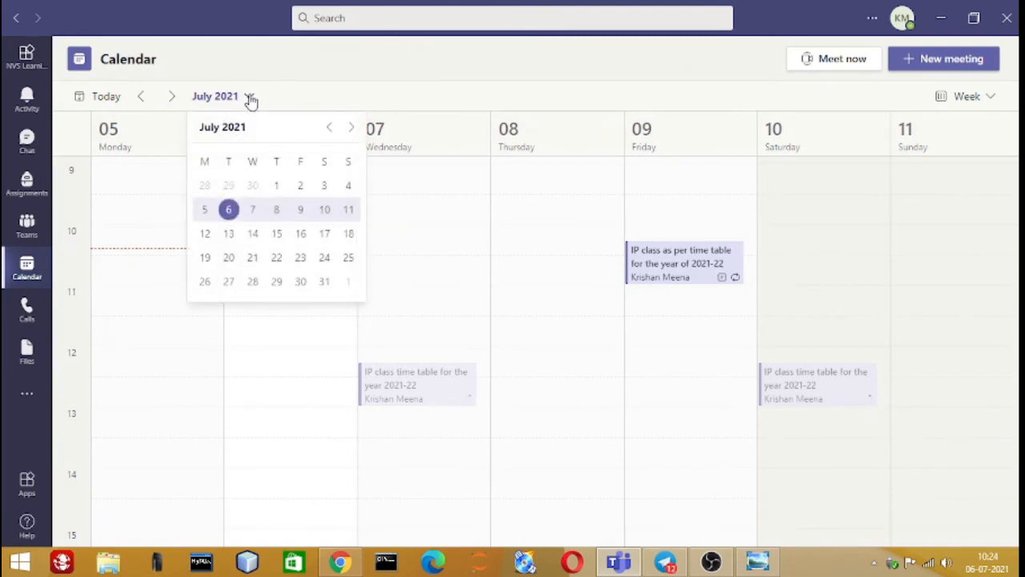
click(276, 235)
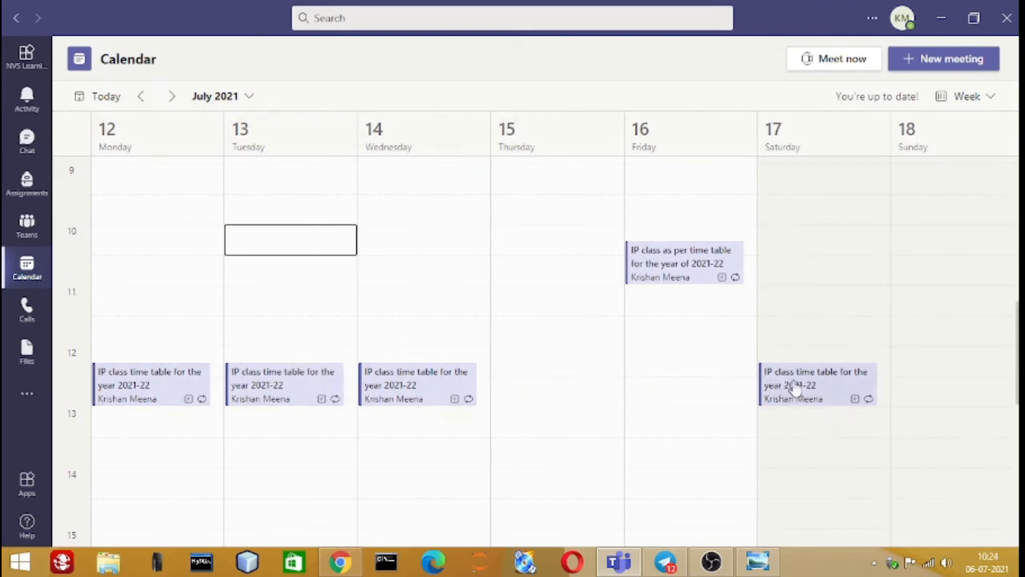
click(248, 97)
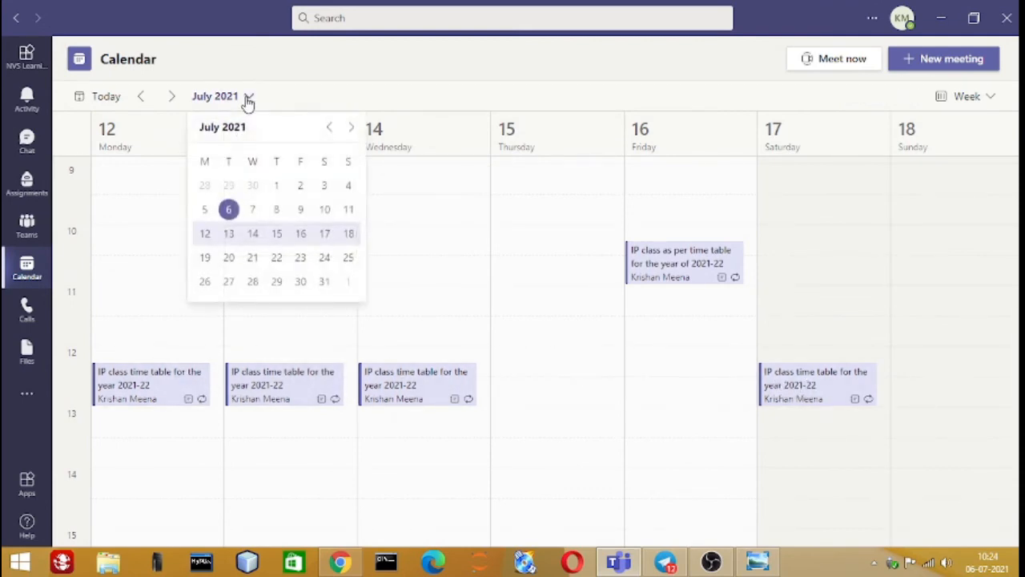
click(351, 129)
click(351, 129)
click(350, 129)
click(351, 129)
click(351, 129)
click(351, 129)
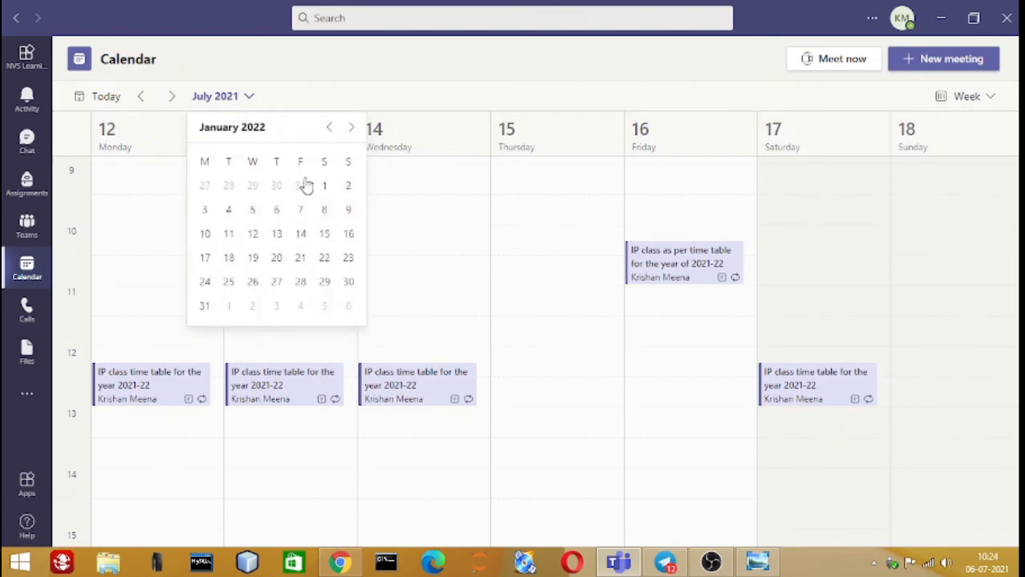
click(281, 213)
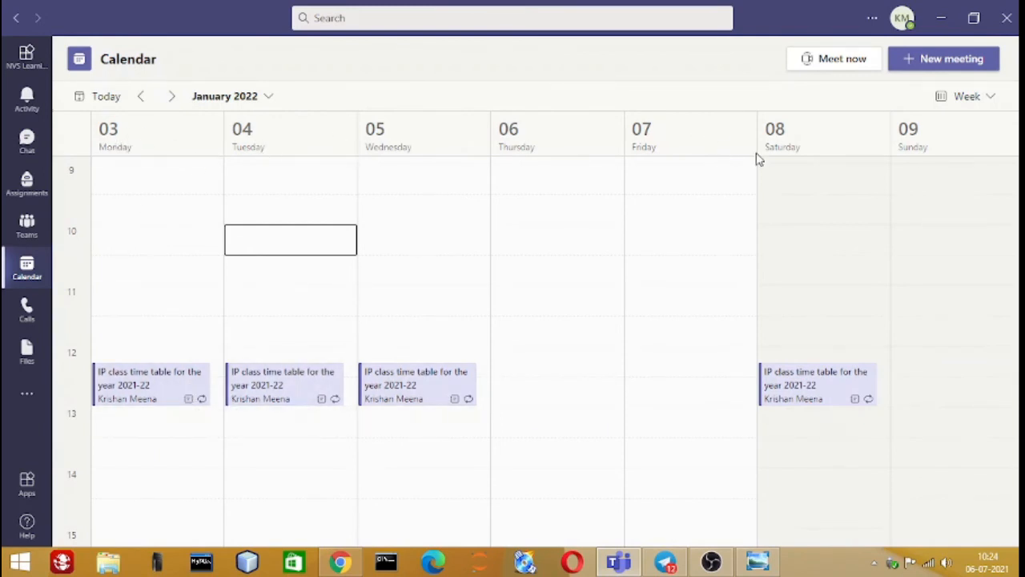
key(alt+Tab)
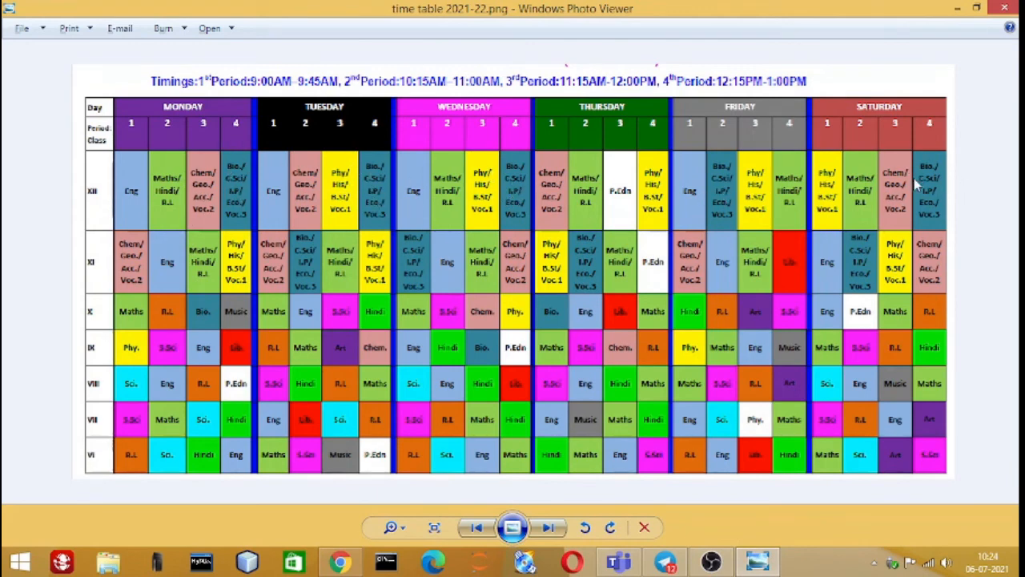
key(alt+Tab)
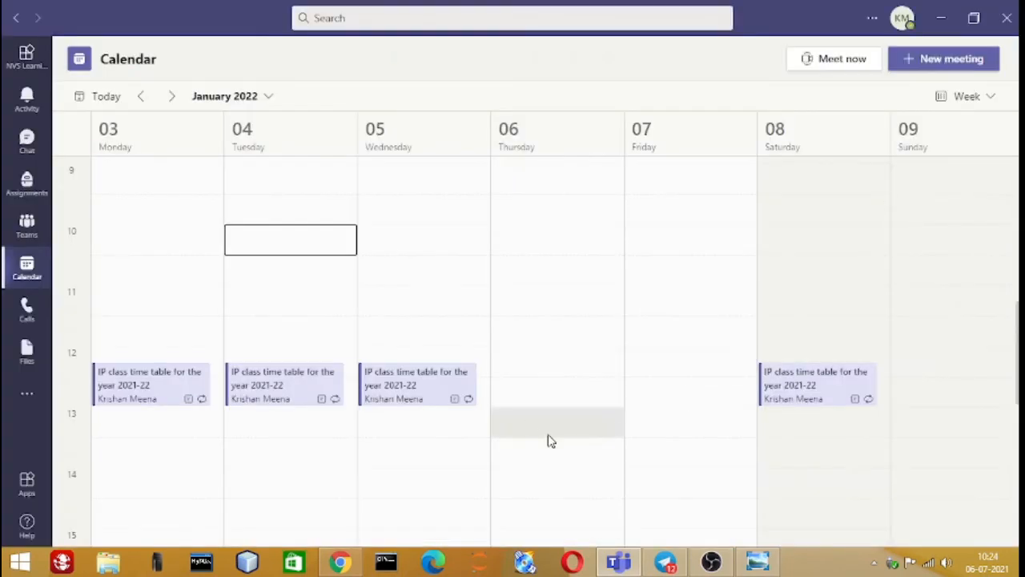
Step: Check the series' final week starting 31 January 2022, then return the calendar to the week of 5 July 2021
click(258, 100)
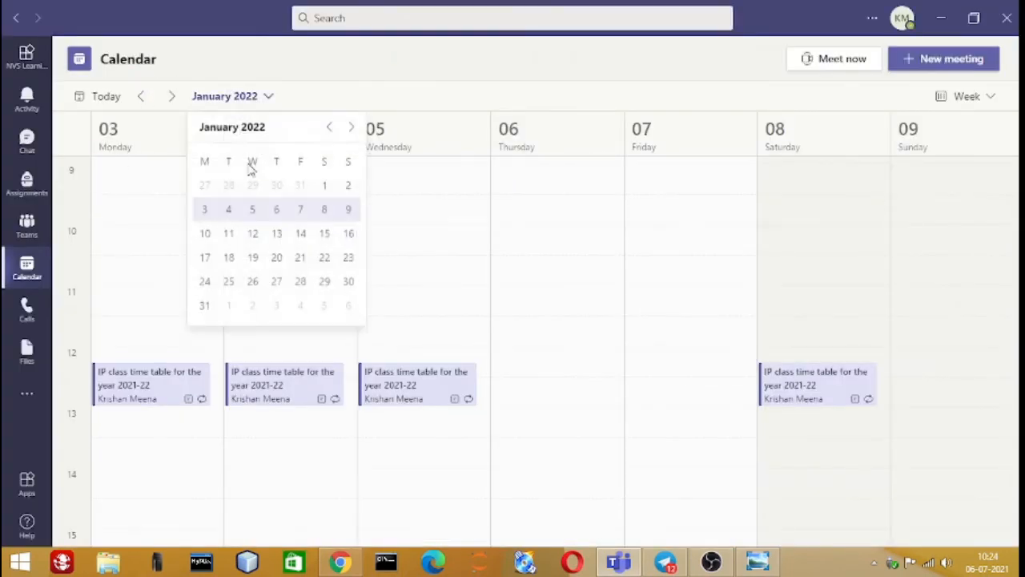
click(229, 306)
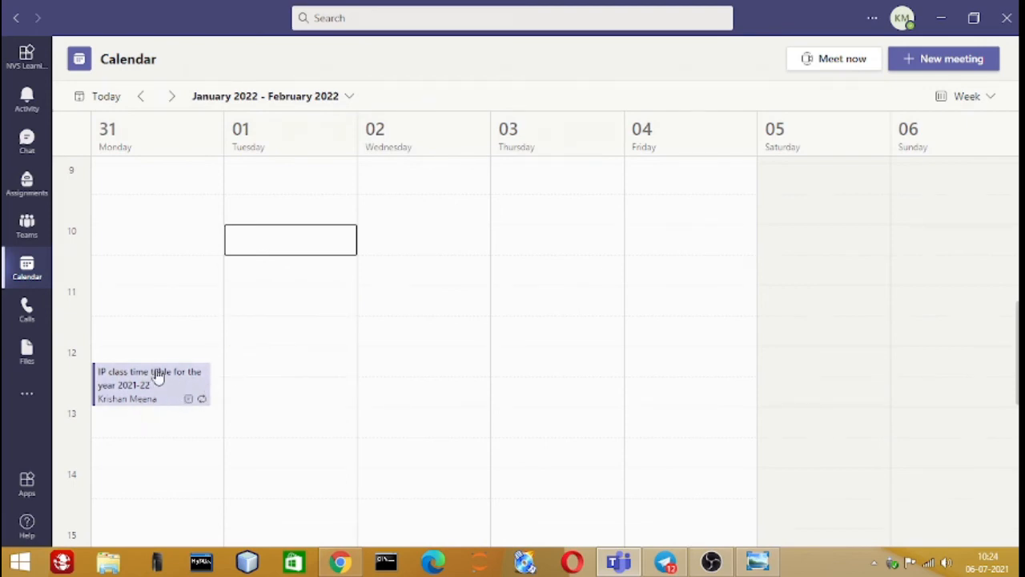
click(290, 97)
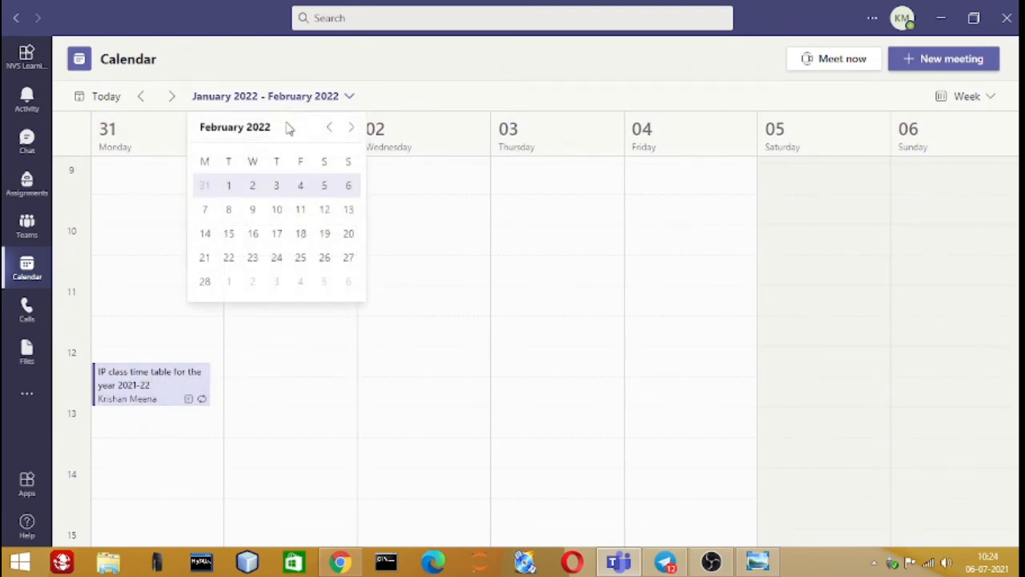
click(326, 130)
click(327, 129)
click(327, 130)
click(328, 130)
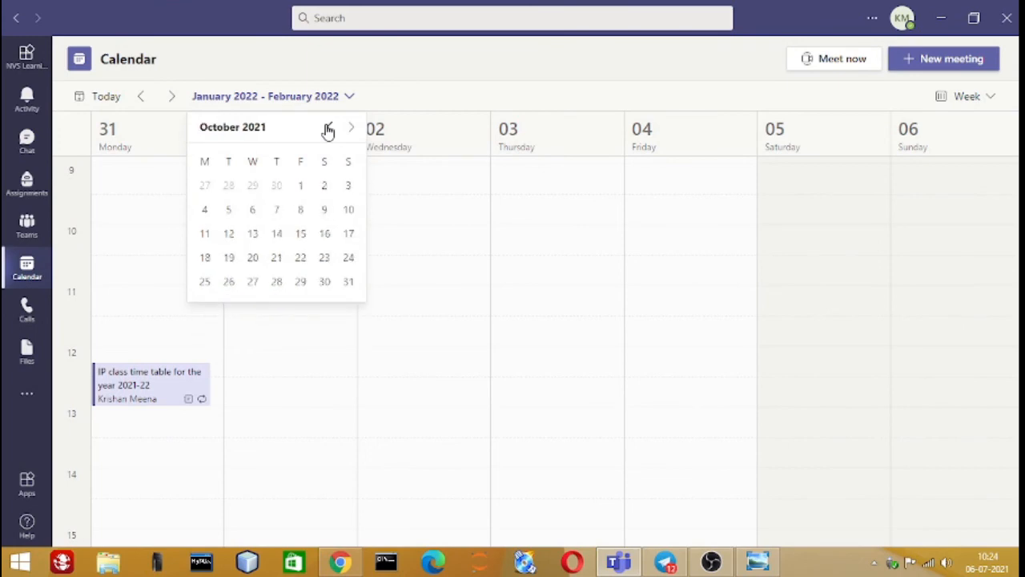
click(329, 130)
click(329, 129)
click(329, 129)
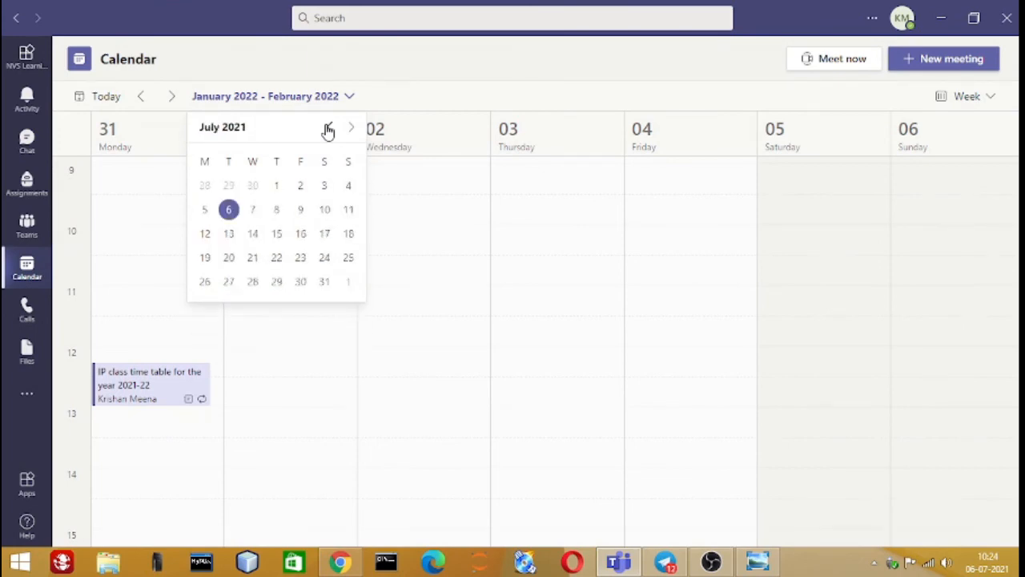
click(301, 212)
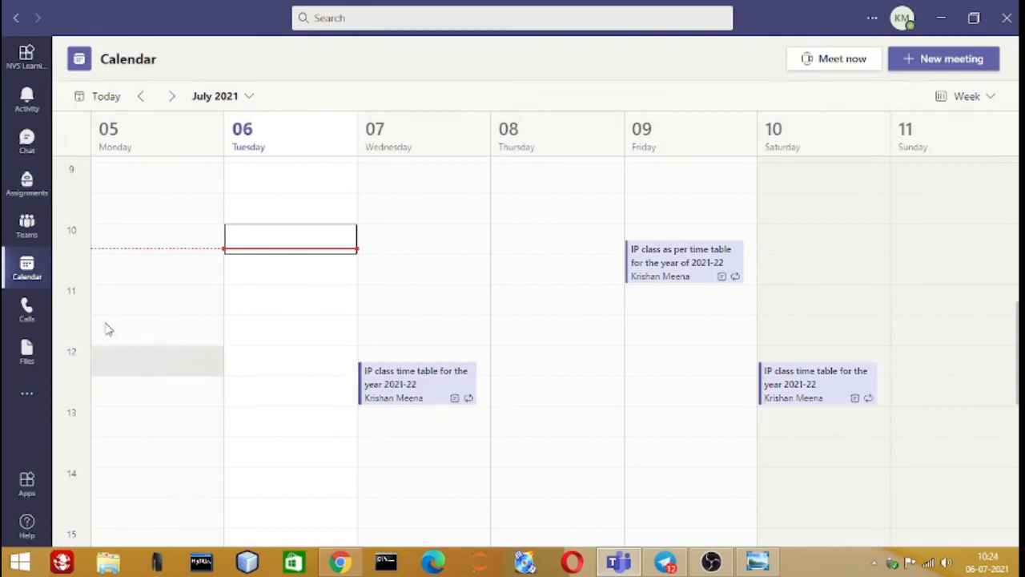
Step: Review the IP class meeting's details from its post in the IP XII General channel and close it, discarding edits
click(22, 270)
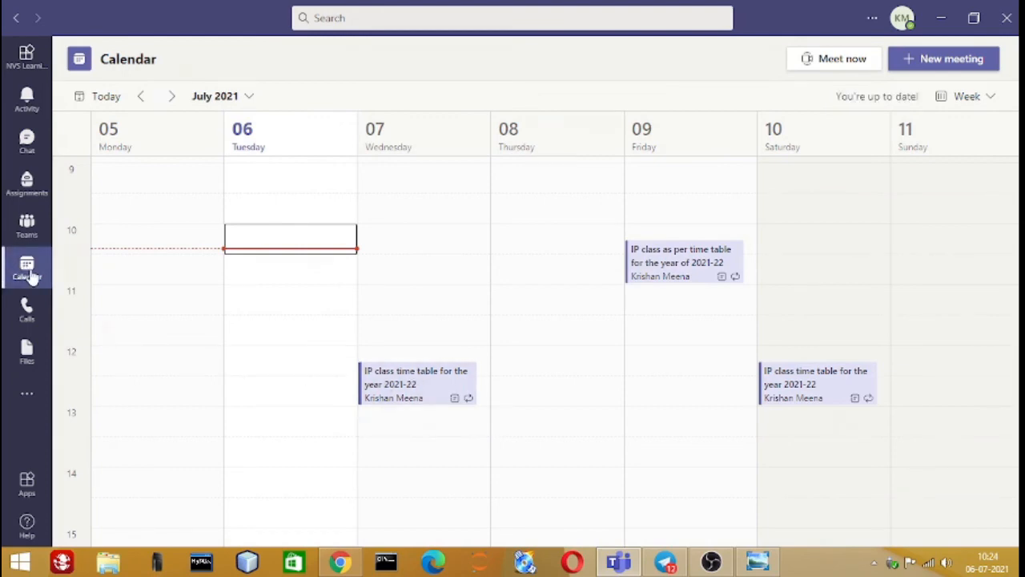
click(28, 228)
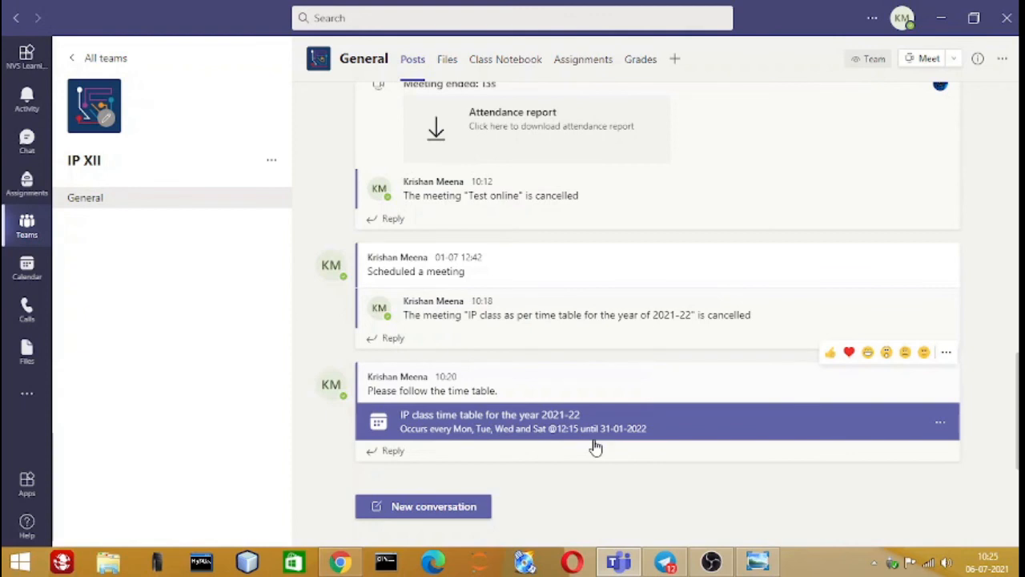
click(512, 428)
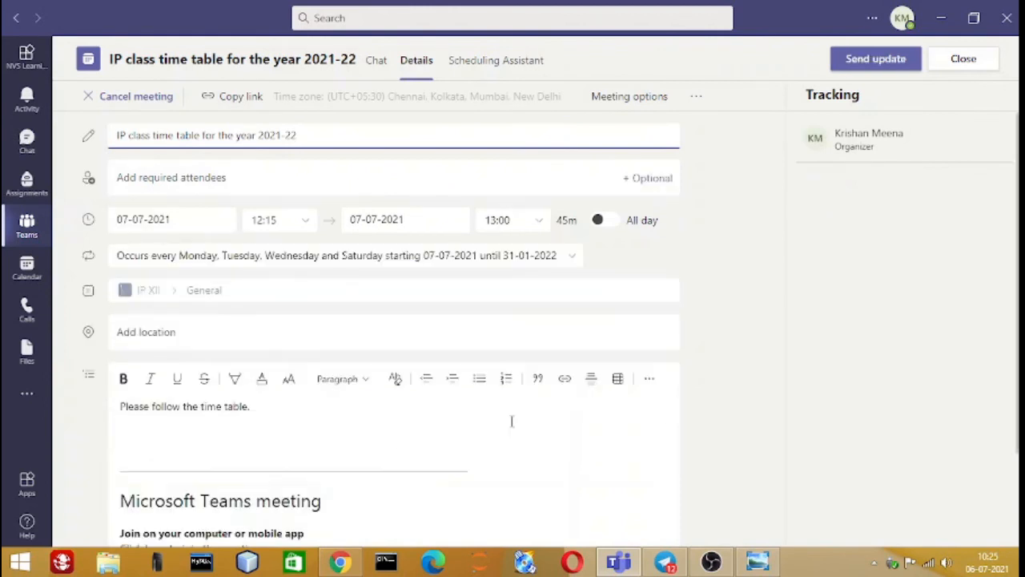
scroll(357, 498, down, 2)
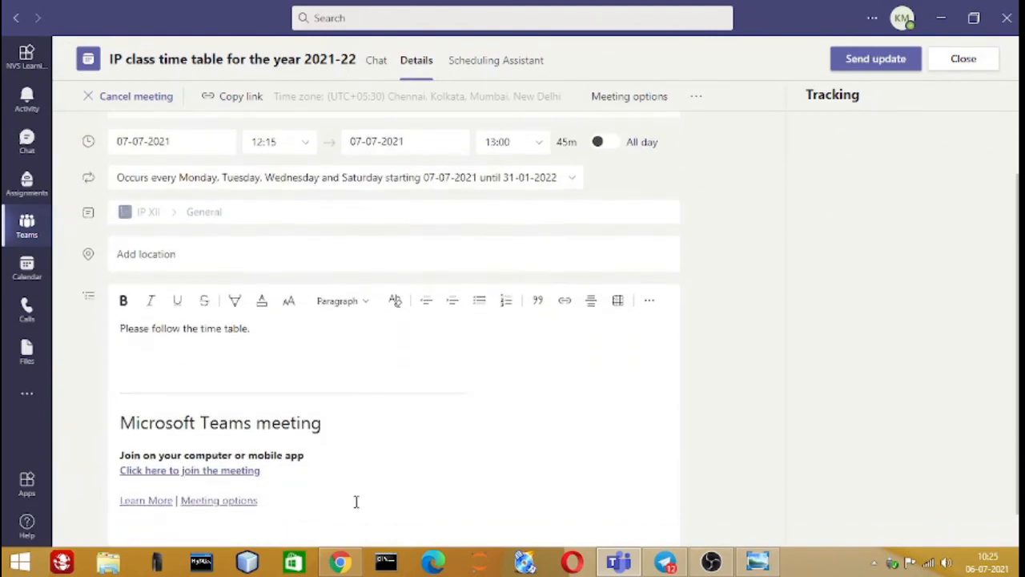
scroll(294, 473, up, 3)
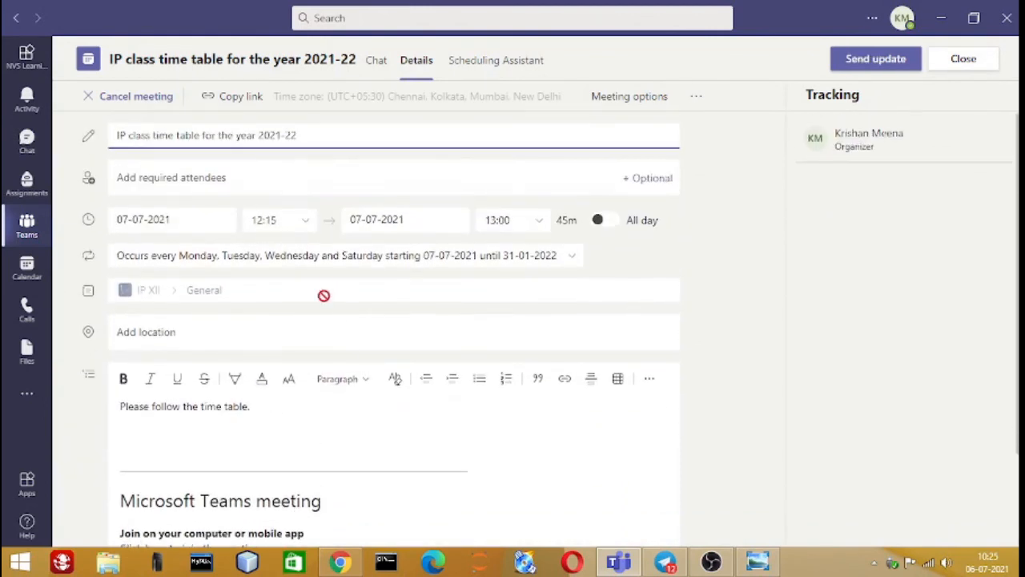
click(976, 59)
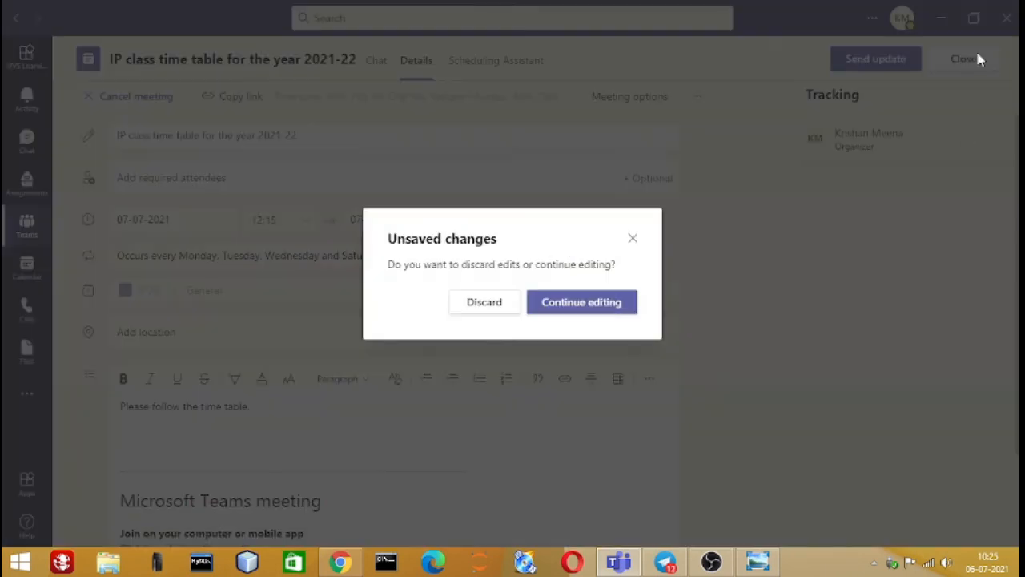
click(489, 309)
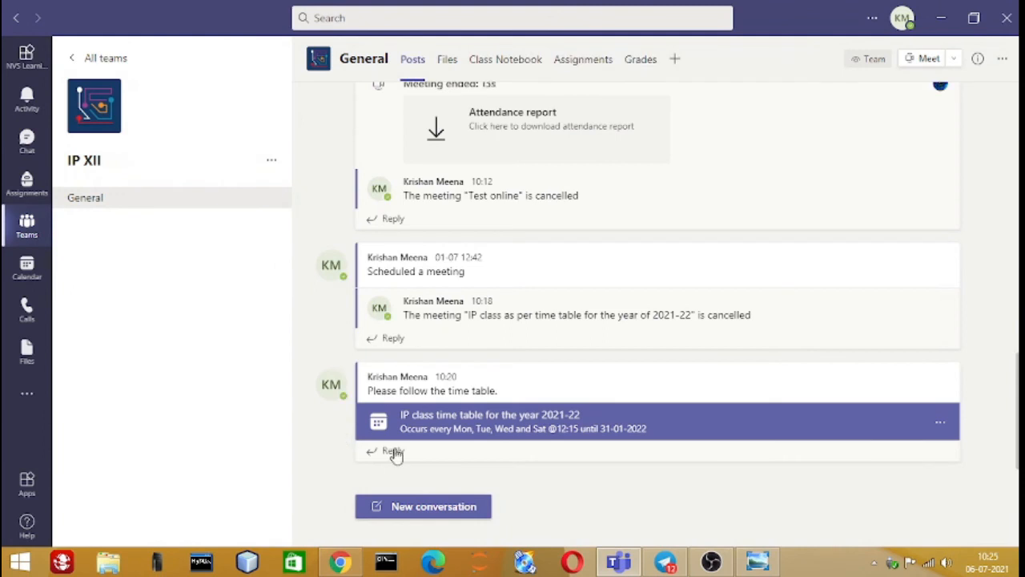